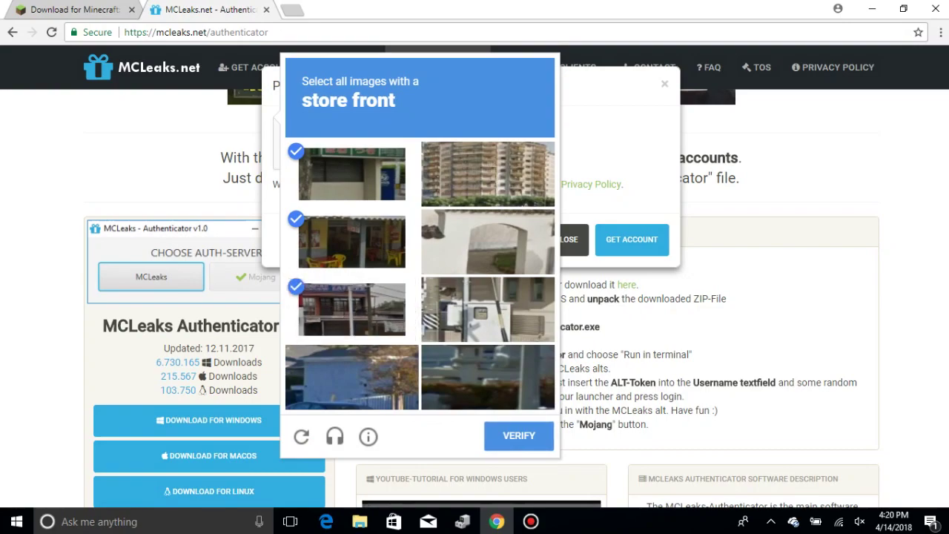
- Verify the reCAPTCHA challenge with the three selected store-front tiles so mcleaks.net/get loads
{"action": "left_click", "coordinate": [519, 435]}
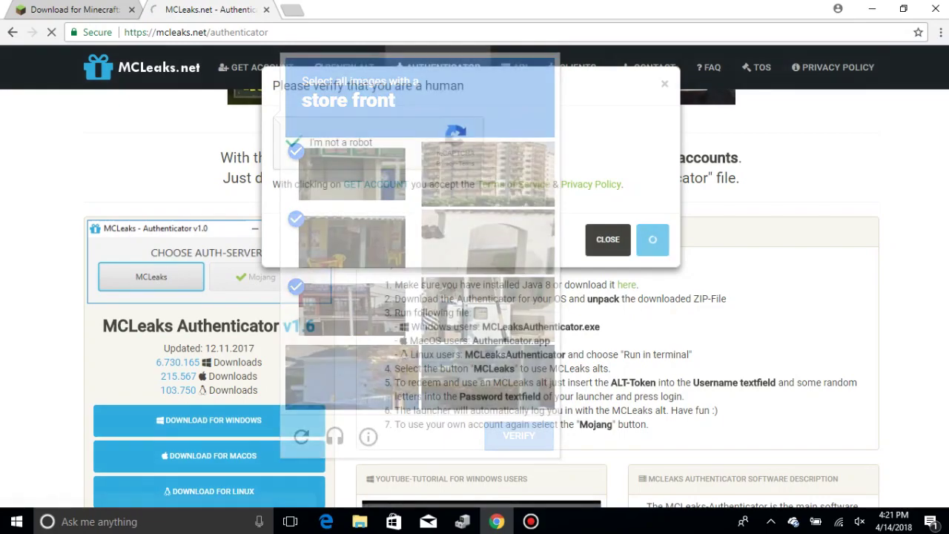
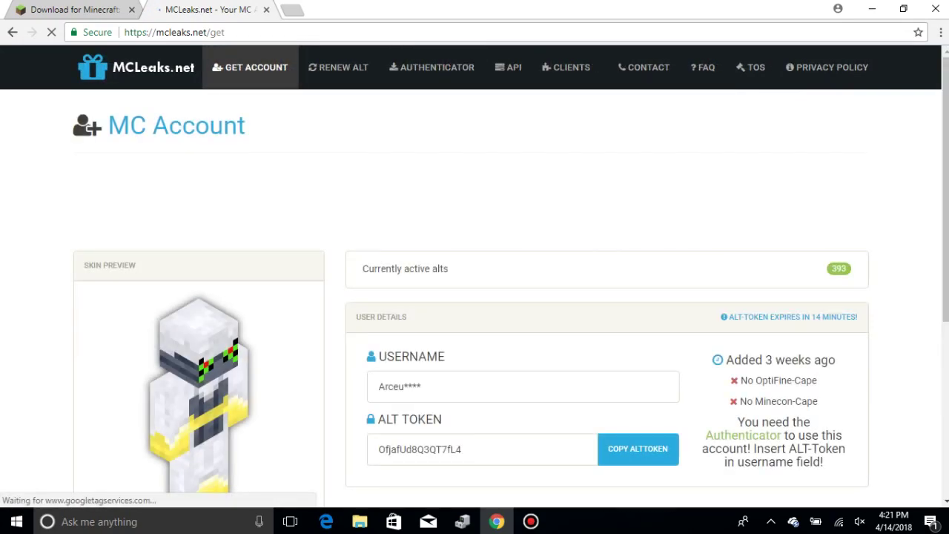
- Highlight the note about needing the Authenticator, then copy the alt token with COPY ALTTOKEN
{"action": "scroll", "coordinate": [475, 282], "scroll_direction": "down", "scroll_amount": 3}
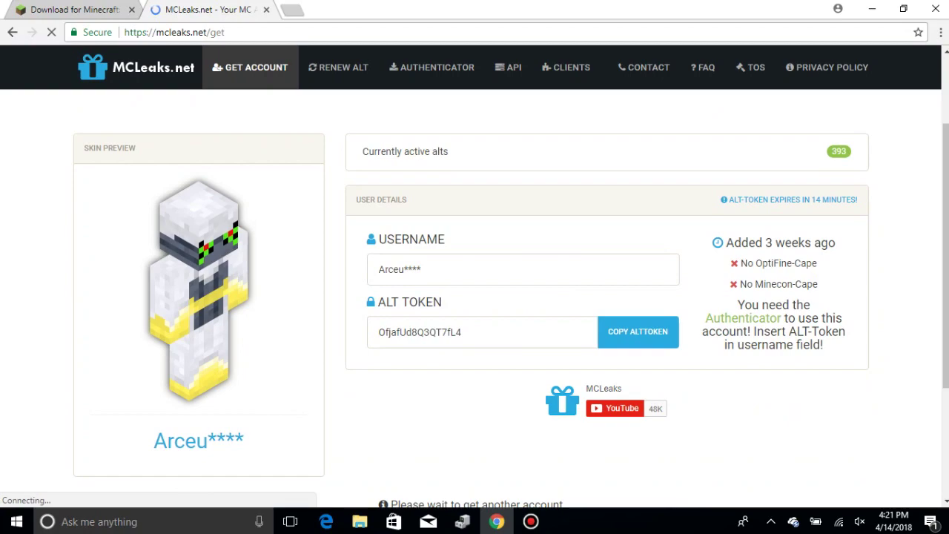
{"action": "left_click_drag", "start_coordinate": [738, 304], "coordinate": [803, 345]}
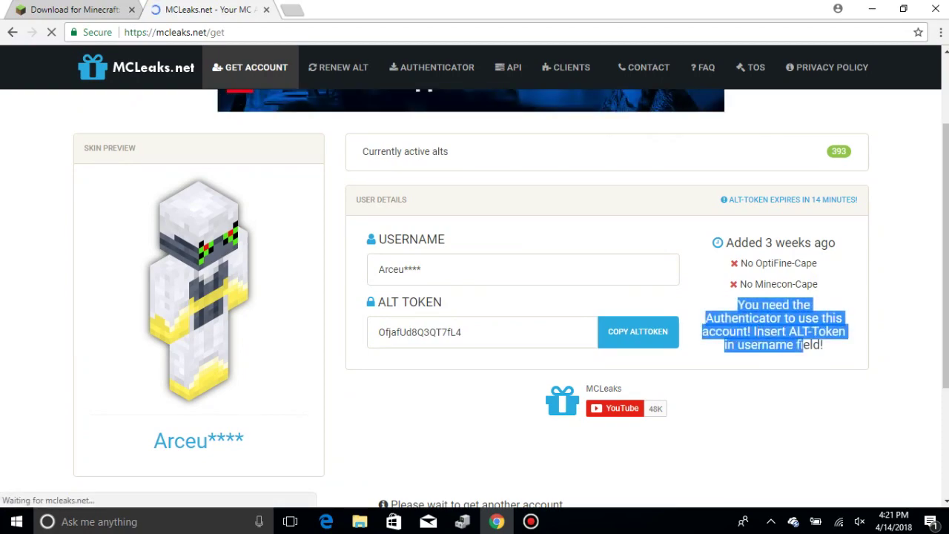
{"action": "left_click", "coordinate": [803, 345]}
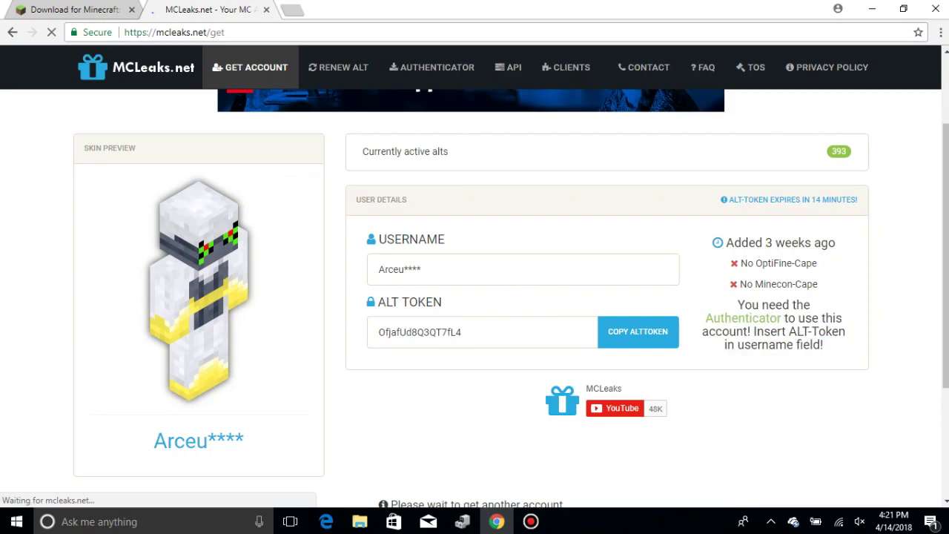
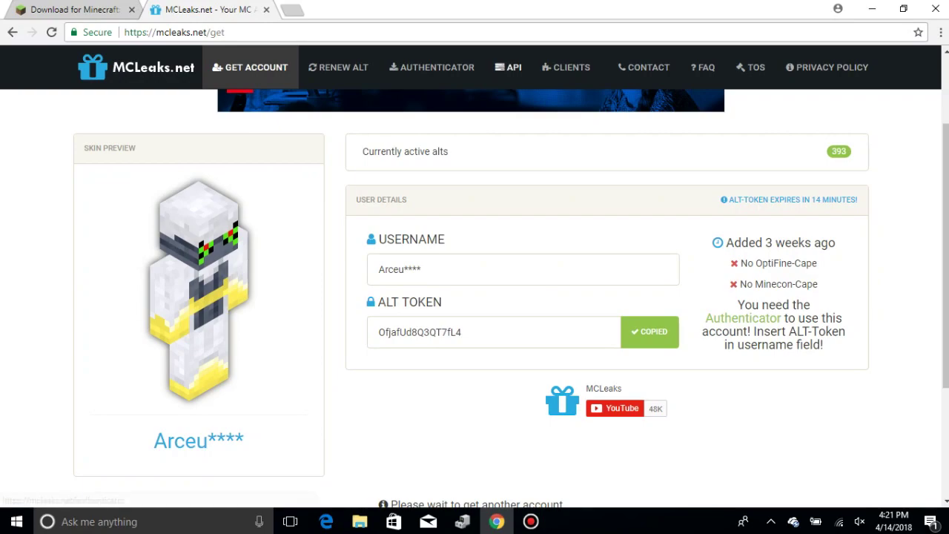
- Switch back to the Minecraft: Java Edition for Windows download tab
{"action": "left_click", "coordinate": [74, 9]}
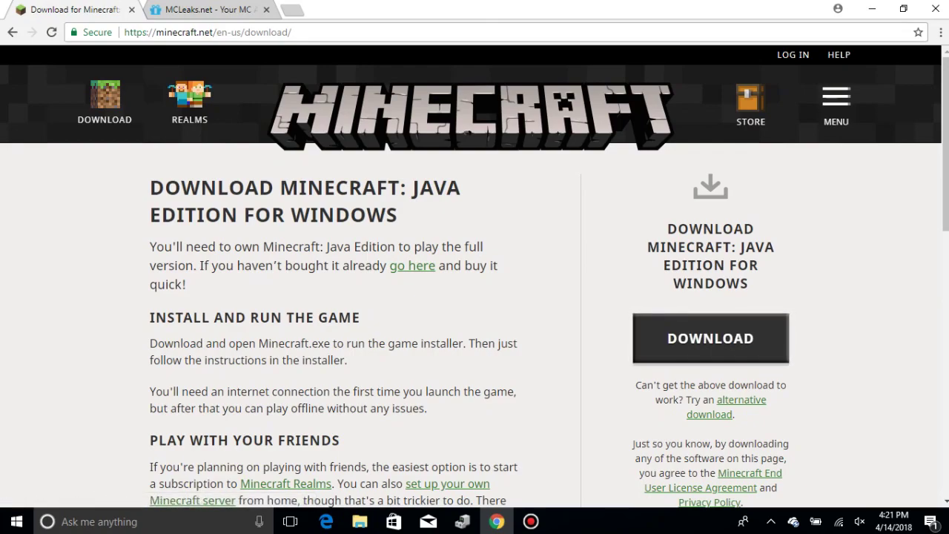
- Search Google for 'download java' in a new tab and open Java's official download site
{"action": "key", "text": "ctrl+t"}
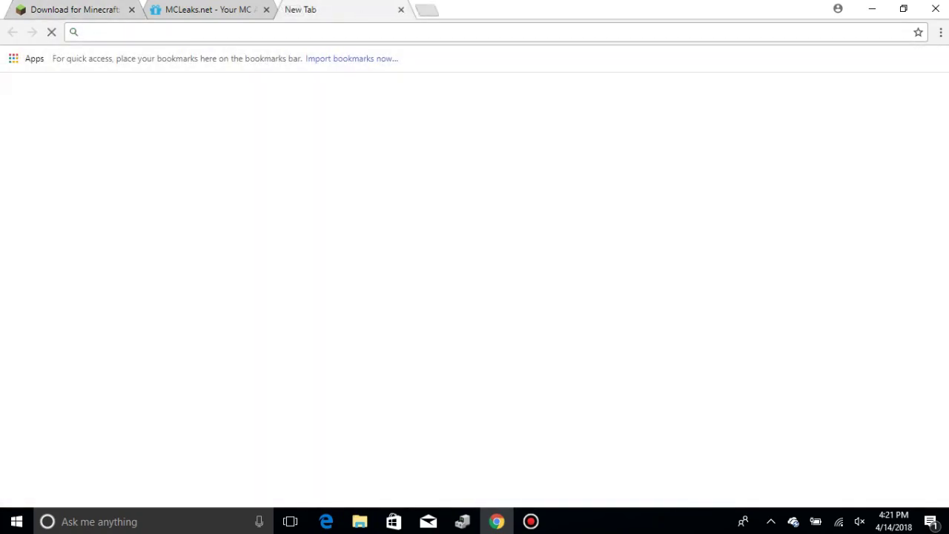
{"action": "type", "text": "down"}
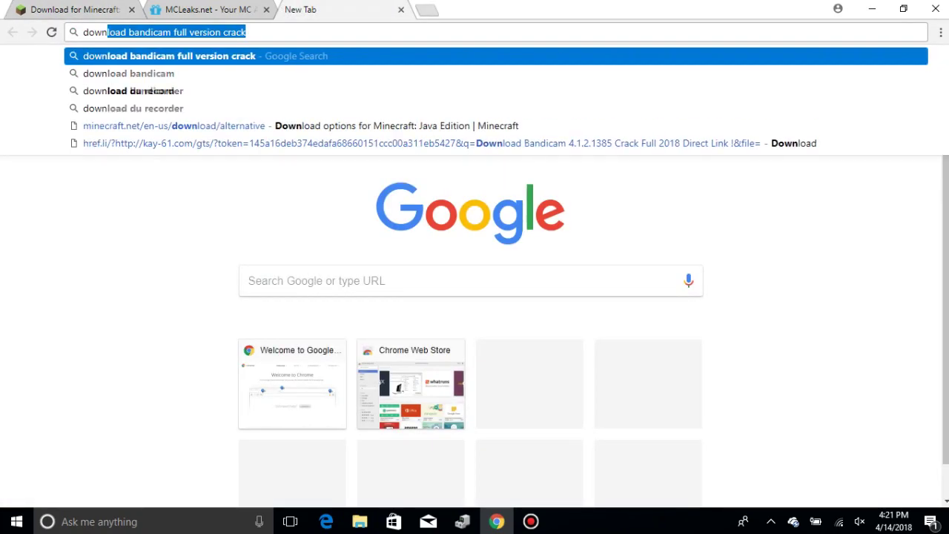
{"action": "type", "text": "loa"}
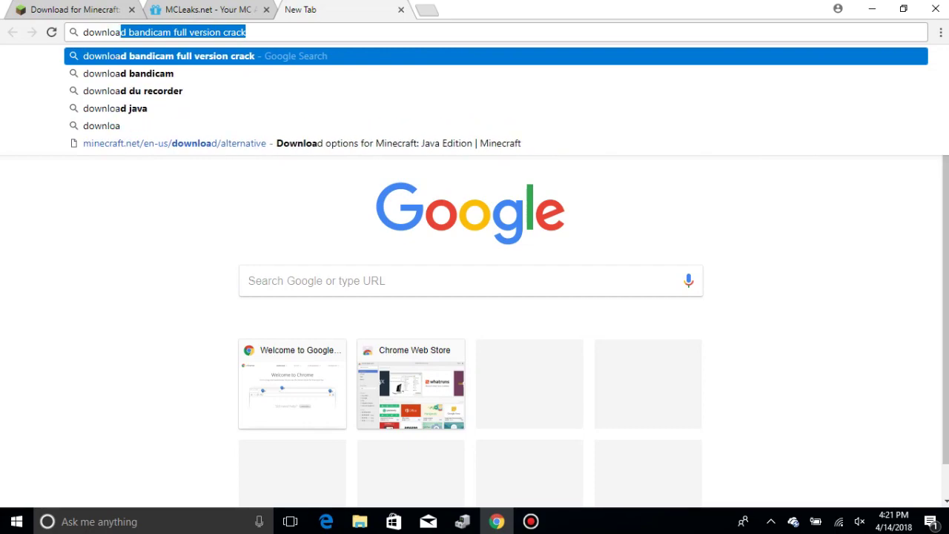
{"action": "type", "text": "d java"}
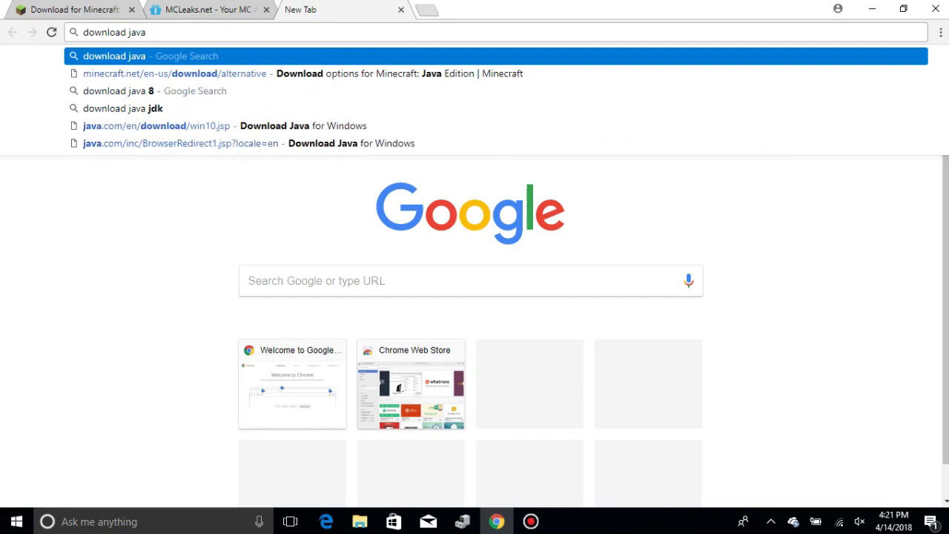
{"action": "key", "text": "Return"}
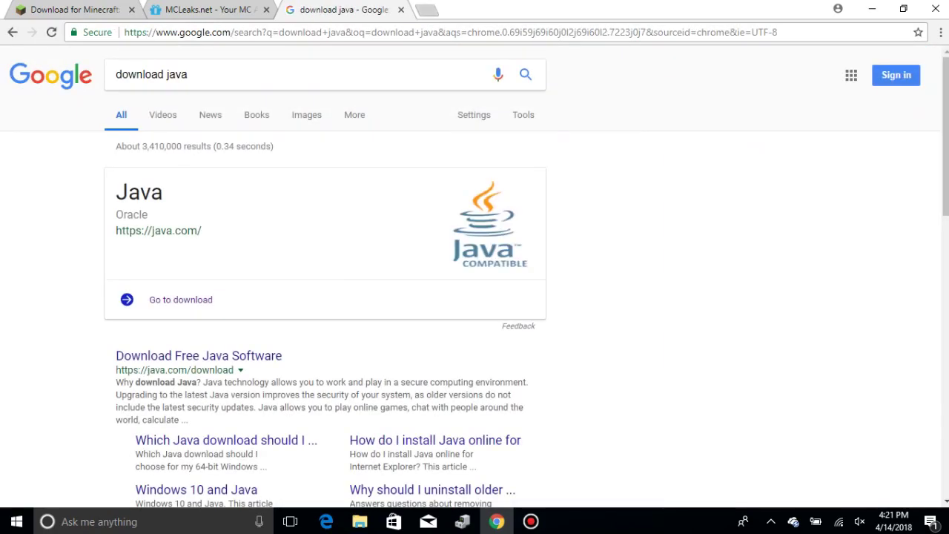
{"action": "left_click", "coordinate": [180, 300]}
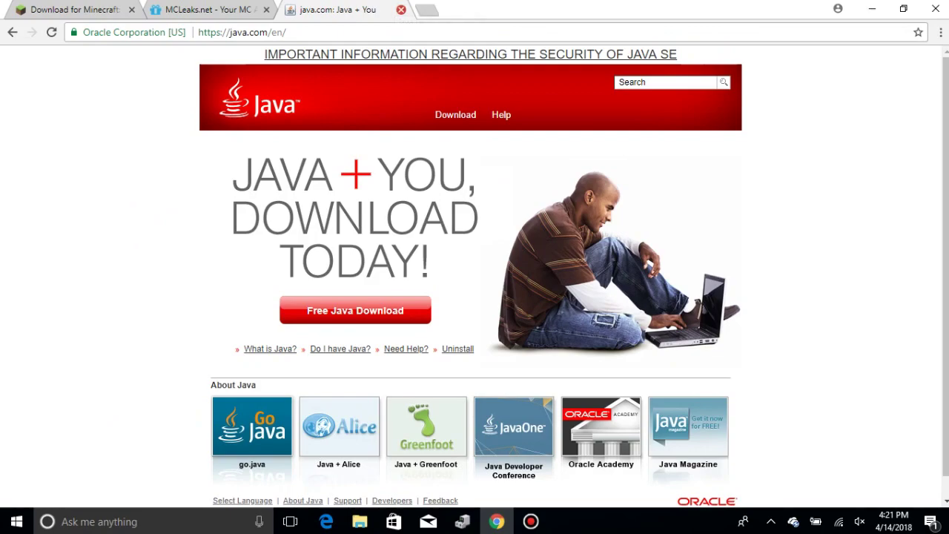
- Close the java.com tab and bring up the Downloads folder in File Explorer
{"action": "left_click", "coordinate": [400, 10]}
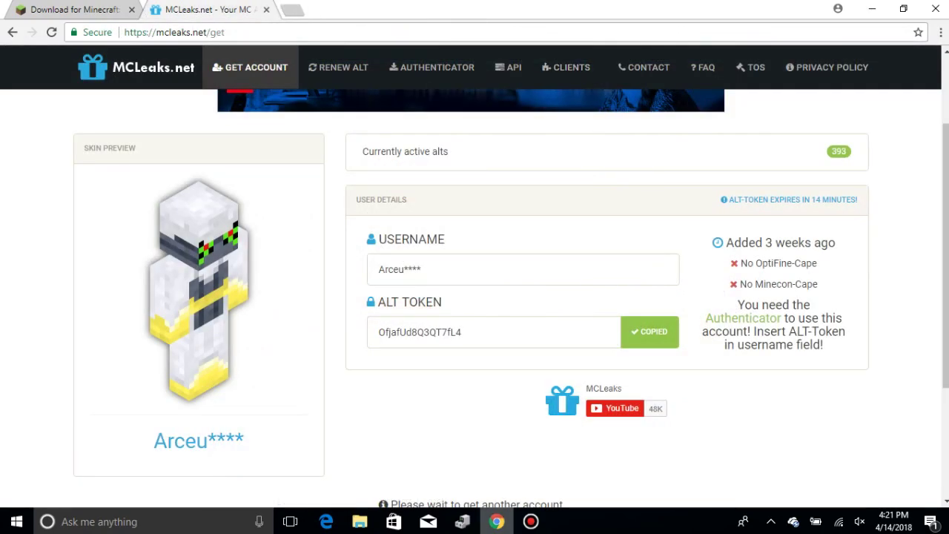
{"action": "mouse_move", "coordinate": [361, 521]}
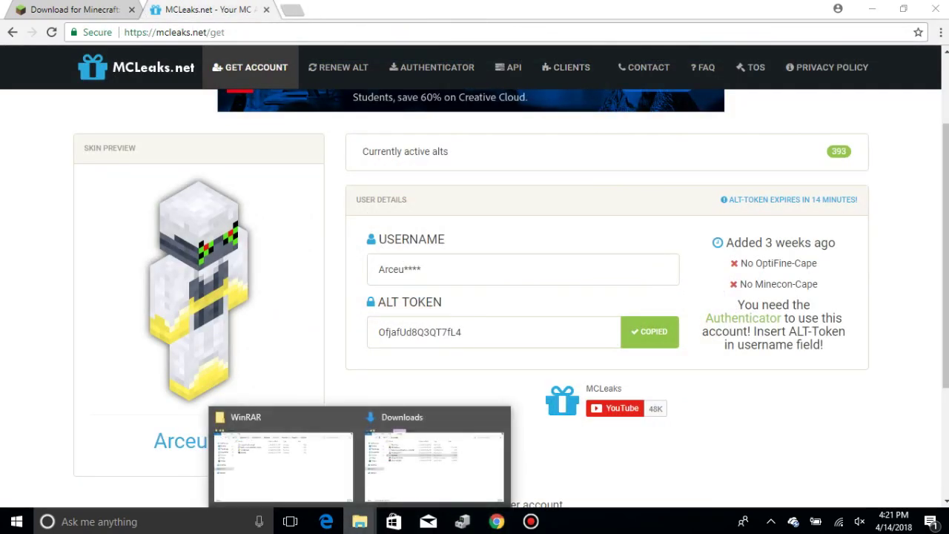
{"action": "mouse_move", "coordinate": [284, 452]}
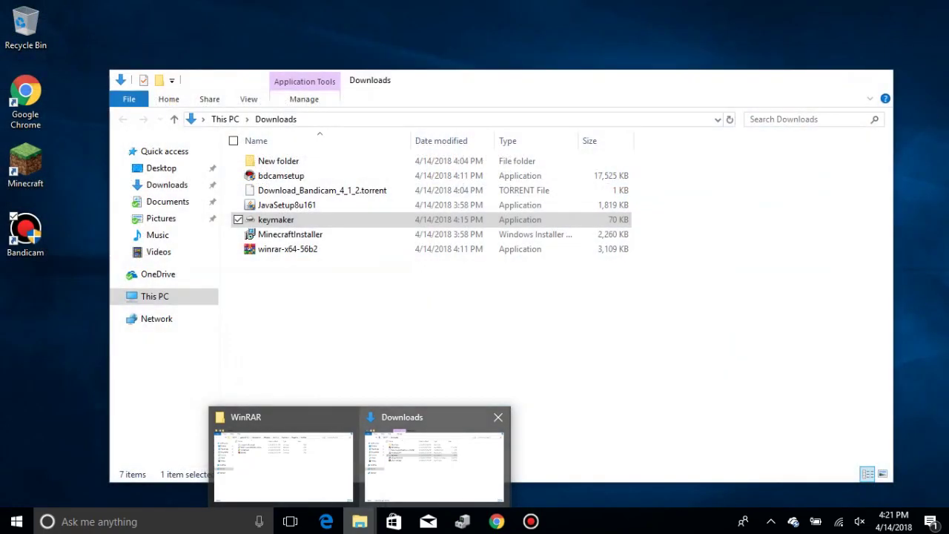
{"action": "left_click", "coordinate": [434, 463]}
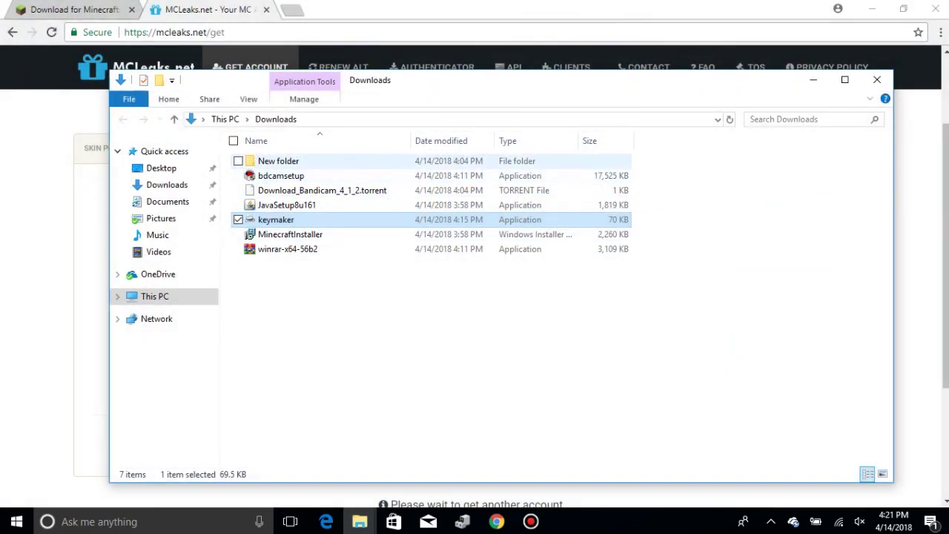
- In New folder, extract the MCLeaksAuthenticator ZIP archive here
{"action": "double_click", "coordinate": [281, 161]}
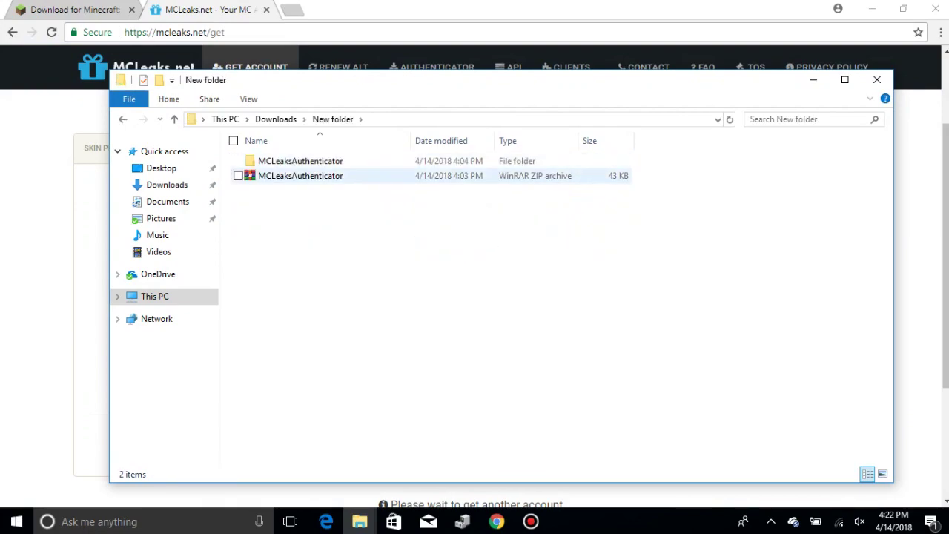
{"action": "left_click", "coordinate": [296, 176]}
{"action": "right_click", "coordinate": [296, 176]}
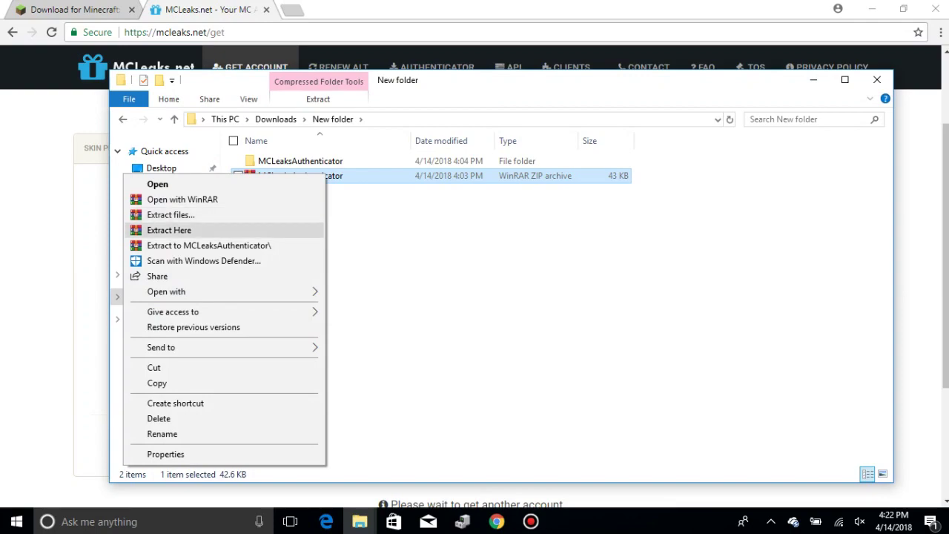
{"action": "left_click", "coordinate": [169, 230]}
- Open the extracted MCLeaksAuthenticator folder and select the MCLeaksAuthenticator application
{"action": "left_click", "coordinate": [300, 161]}
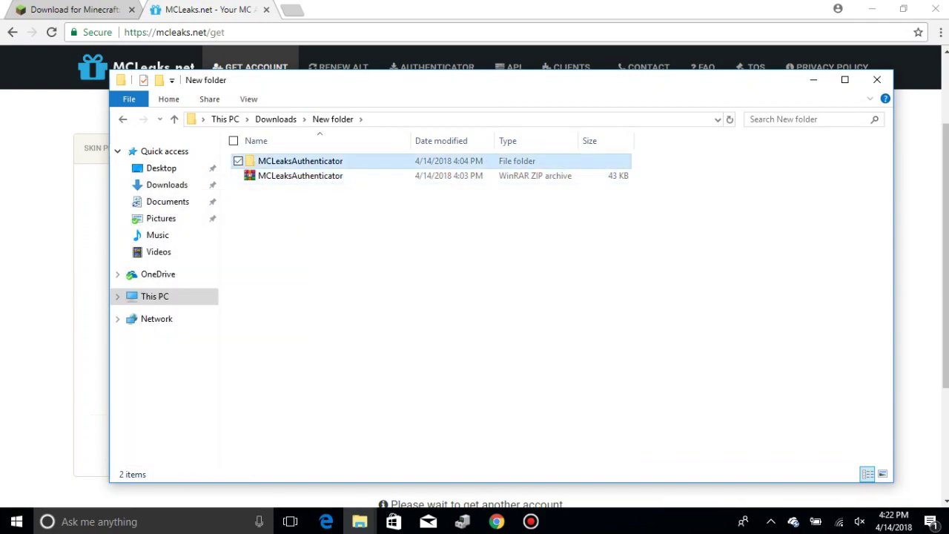
{"action": "key", "text": "Return"}
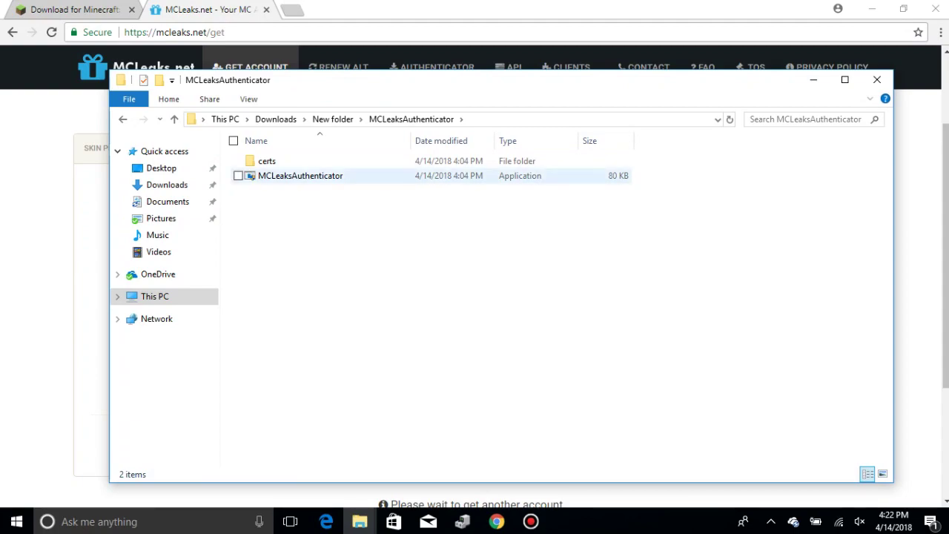
{"action": "left_click", "coordinate": [301, 175]}
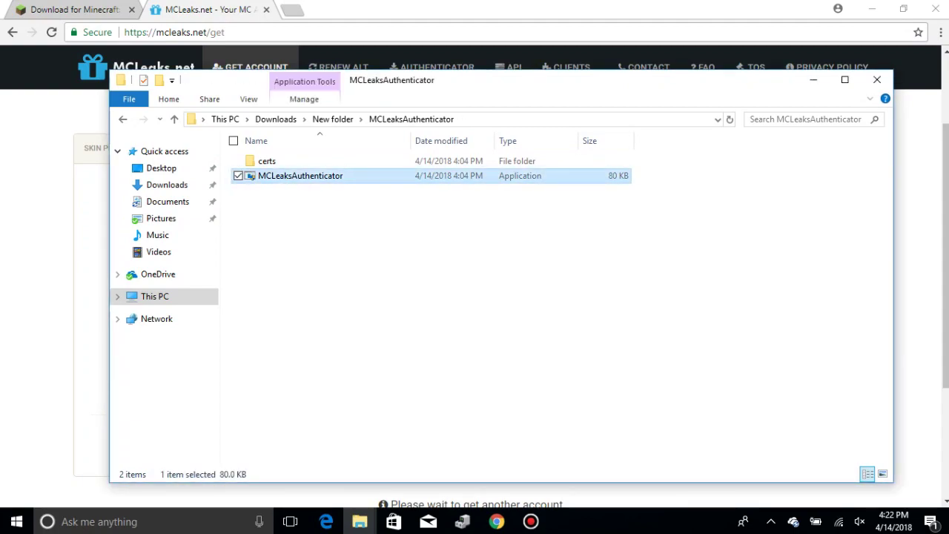
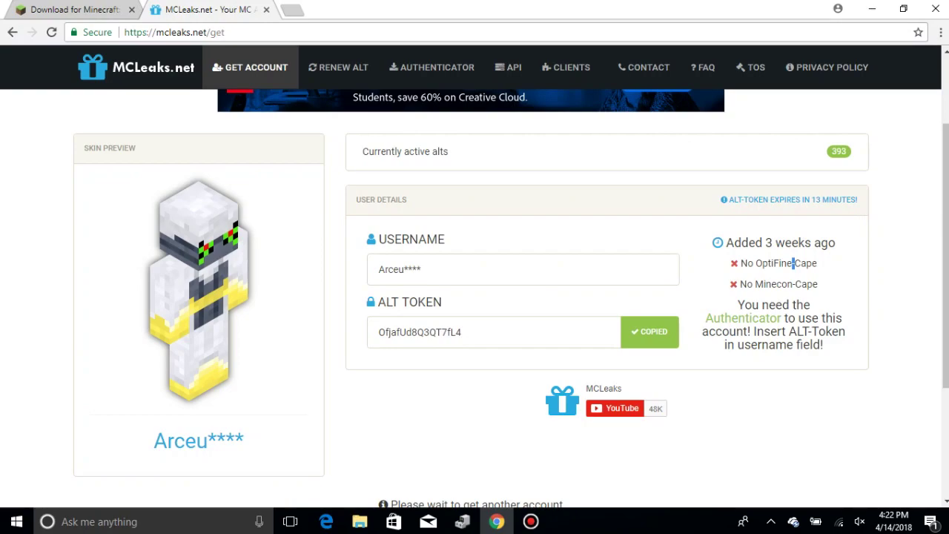
- Minimize the Chrome page holding the MCLeaks alt token to reveal the desktop
{"action": "left_click", "coordinate": [872, 9]}
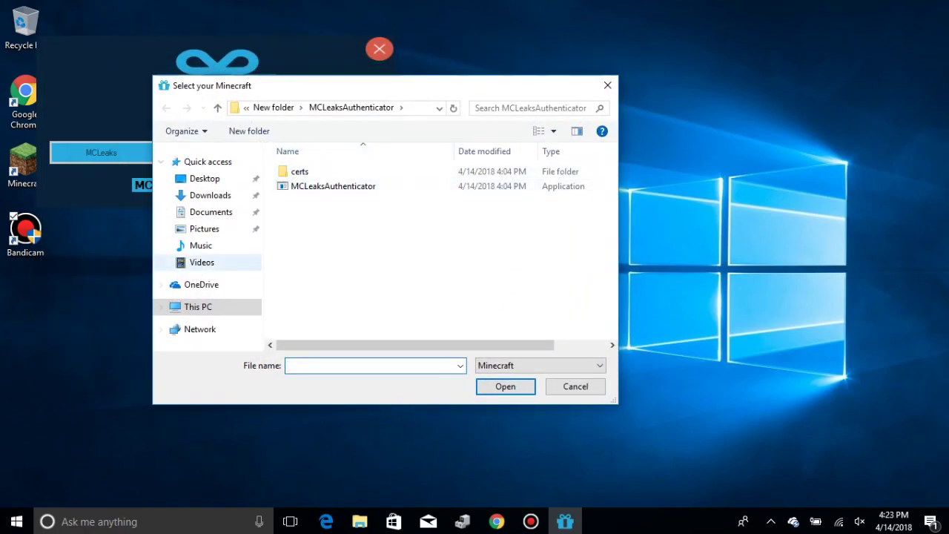
- Select MinecraftLauncher in C:\Program Files (x86)\Minecraft as the authenticator's Minecraft
{"action": "left_click", "coordinate": [198, 306]}
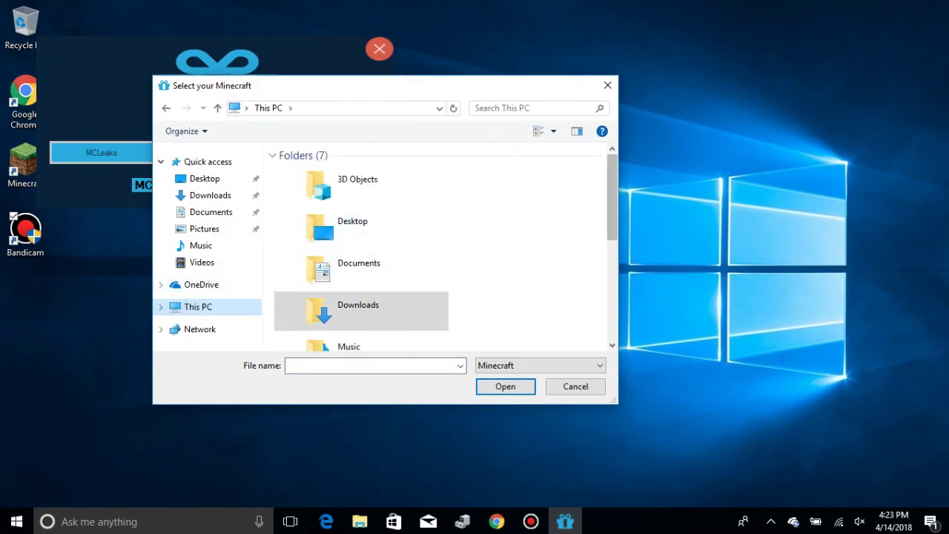
{"action": "scroll", "coordinate": [445, 201], "scroll_direction": "down", "scroll_amount": 5}
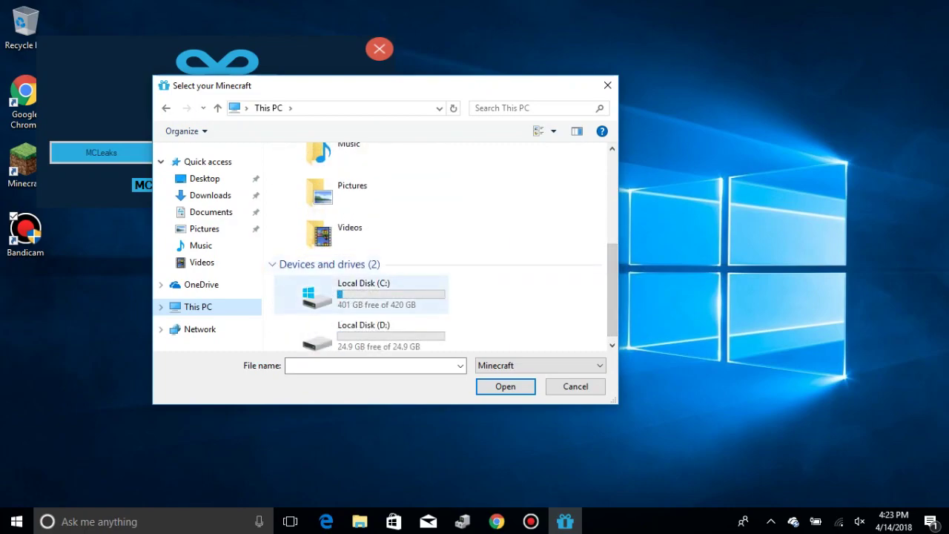
{"action": "double_click", "coordinate": [356, 294]}
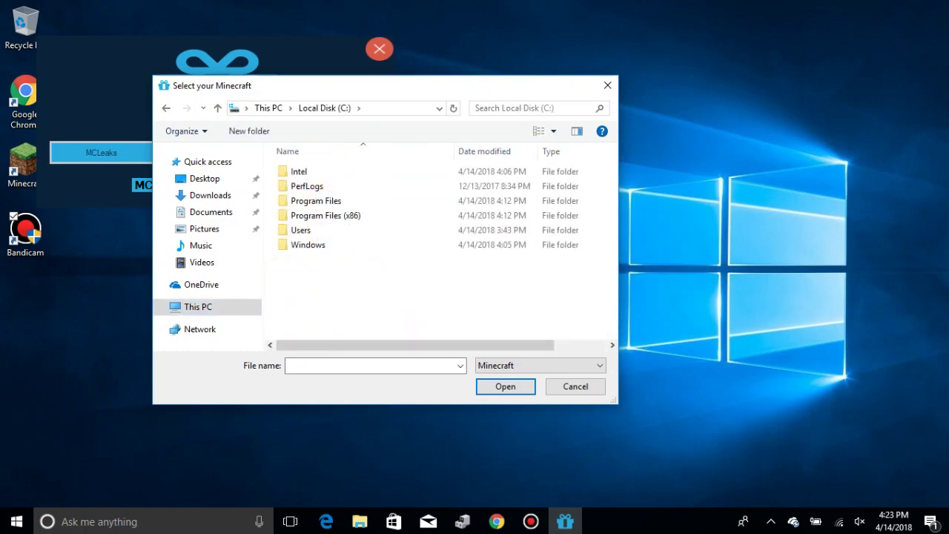
{"action": "left_click", "coordinate": [325, 215]}
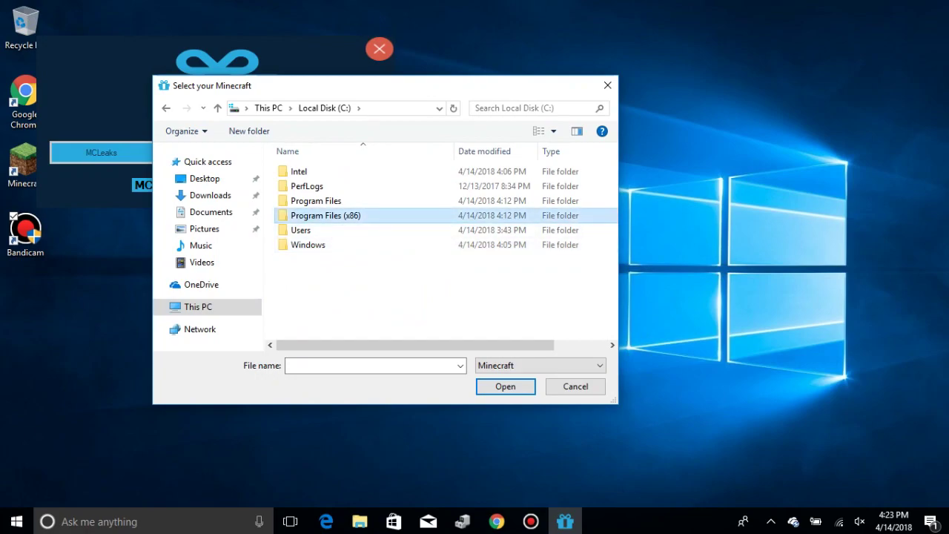
{"action": "double_click", "coordinate": [325, 215]}
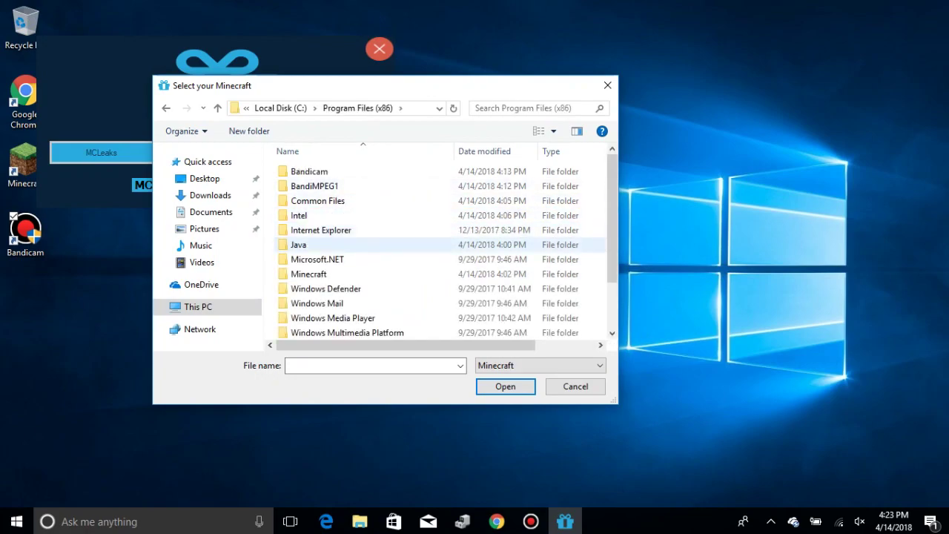
{"action": "double_click", "coordinate": [326, 274]}
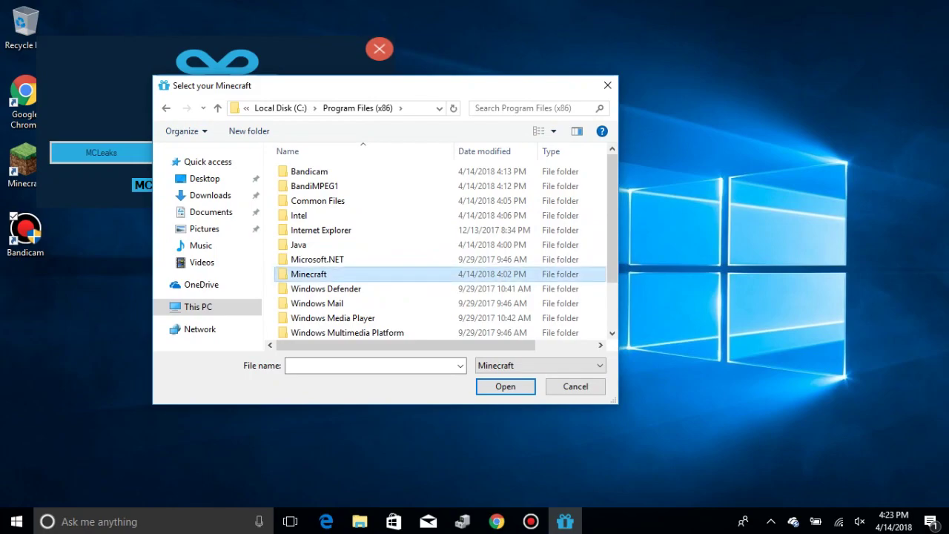
{"action": "double_click", "coordinate": [326, 172]}
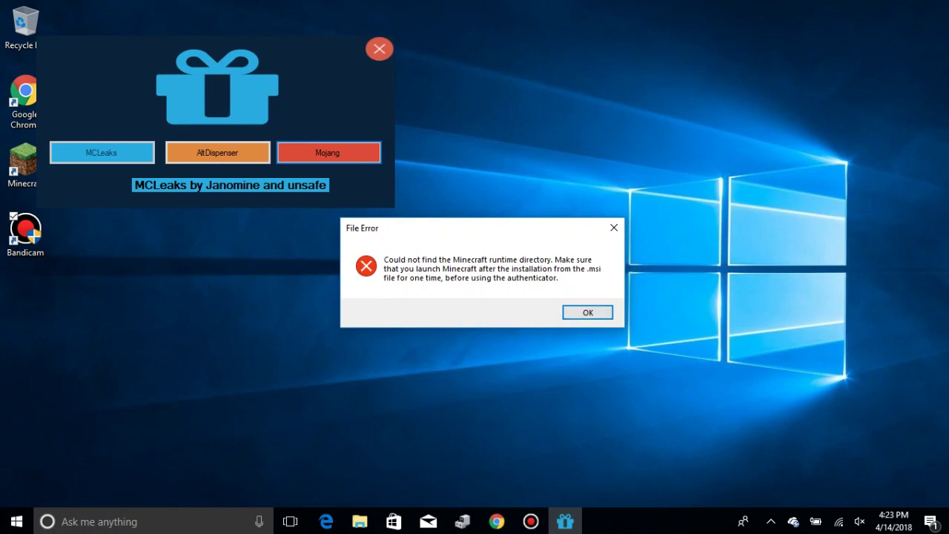
- Dismiss the runtime-directory File Error and launch Minecraft from its desktop shortcut
{"action": "left_click", "coordinate": [576, 313]}
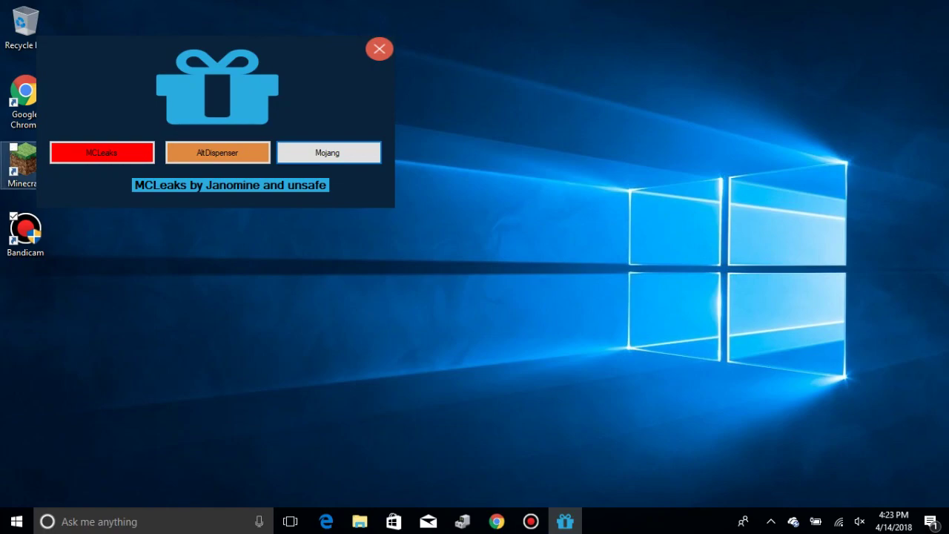
{"action": "left_click", "coordinate": [22, 163]}
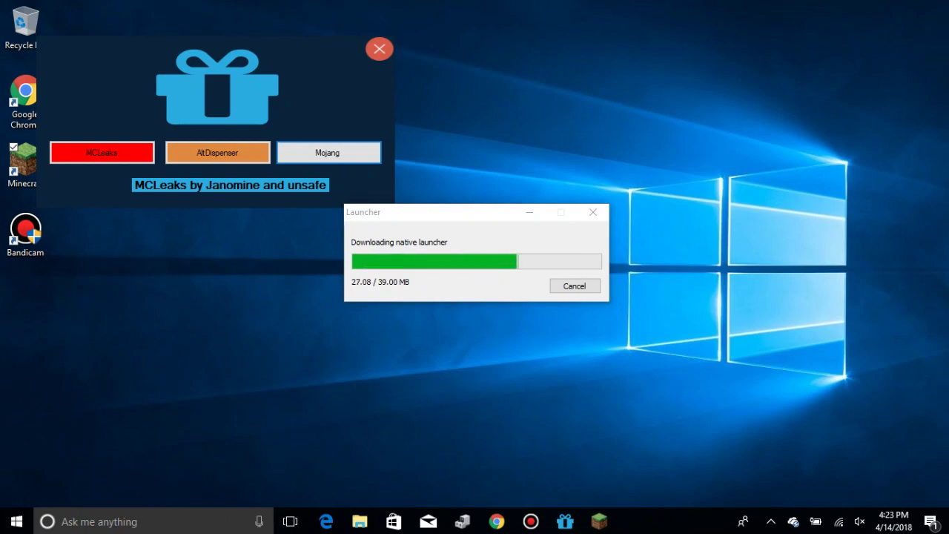
- Search Windows for 'notepad' and open a blank Untitled Notepad document
{"action": "key", "text": "super"}
{"action": "type", "text": "ot"}
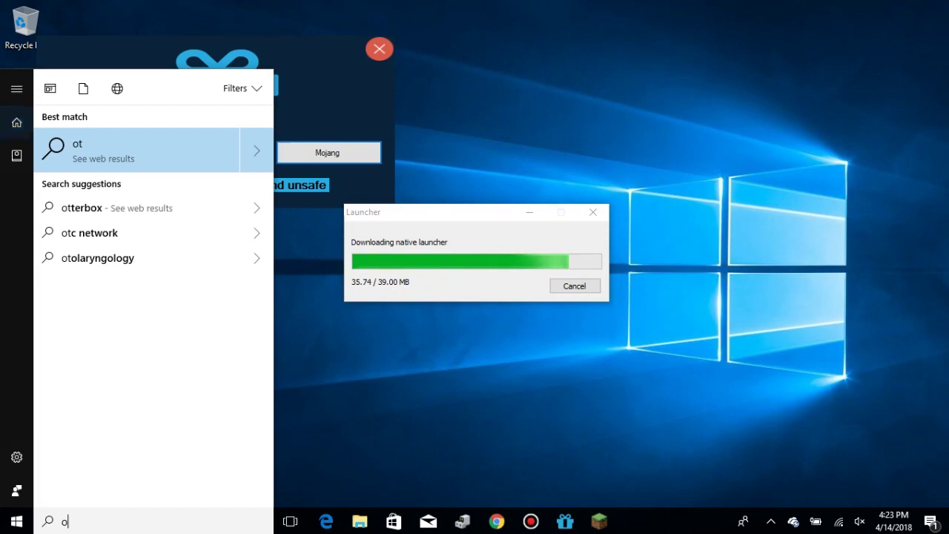
{"action": "key", "text": "BackSpace"}
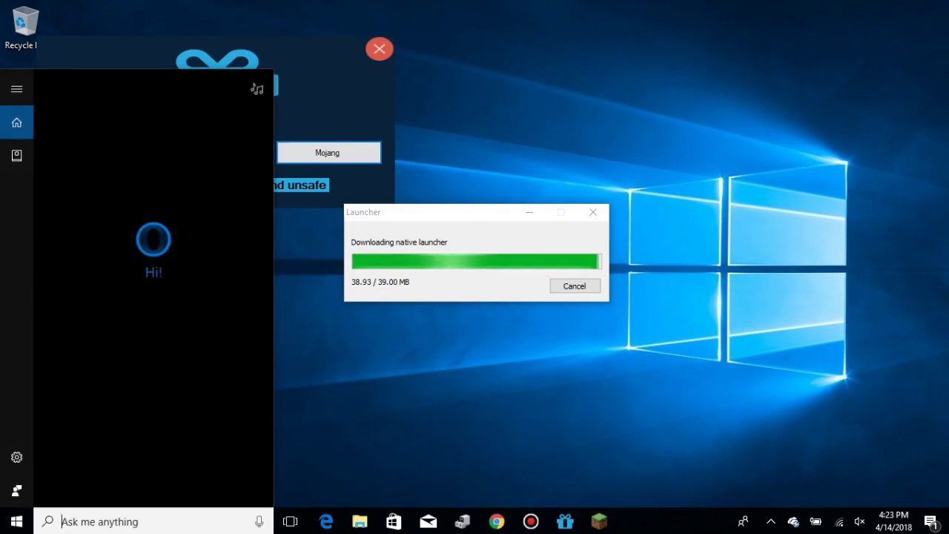
{"action": "type", "text": "note"}
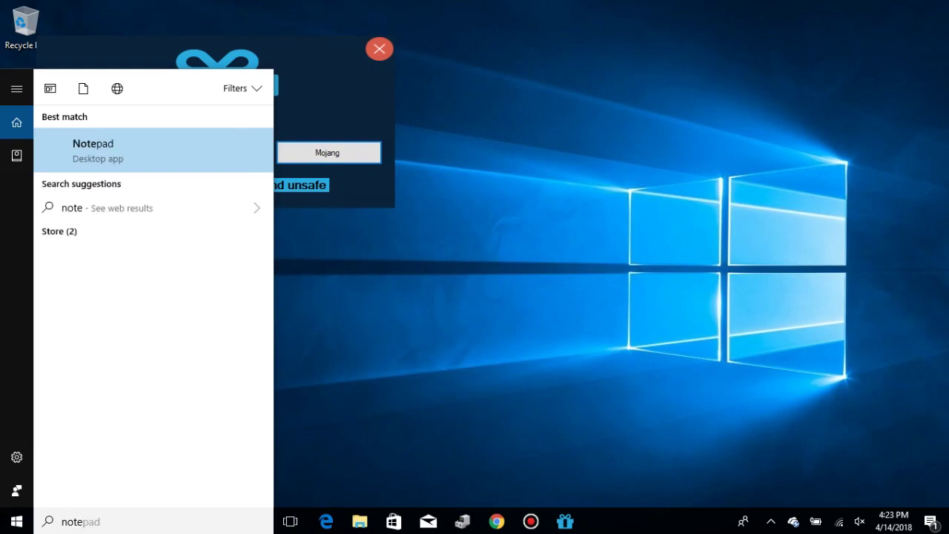
{"action": "key", "text": "Escape"}
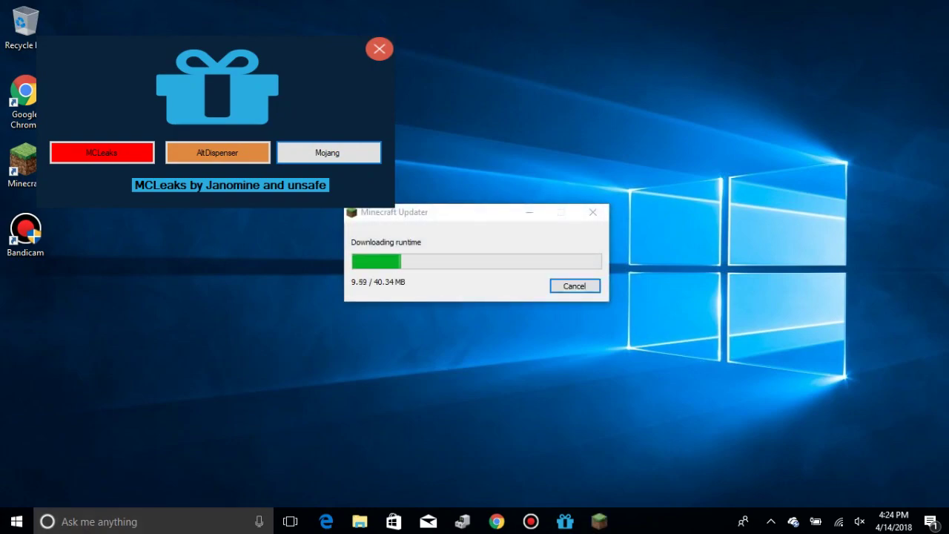
{"action": "key", "text": "super+s"}
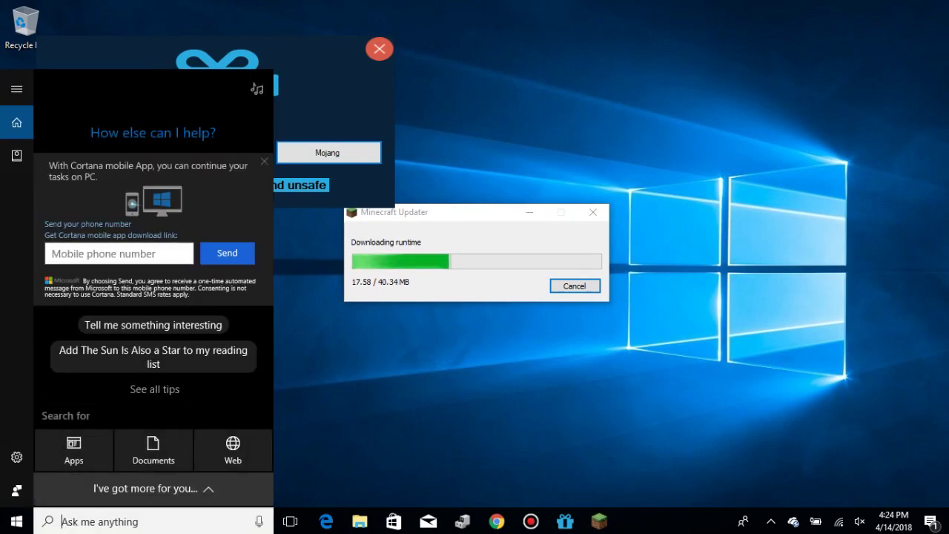
{"action": "type", "text": "n"}
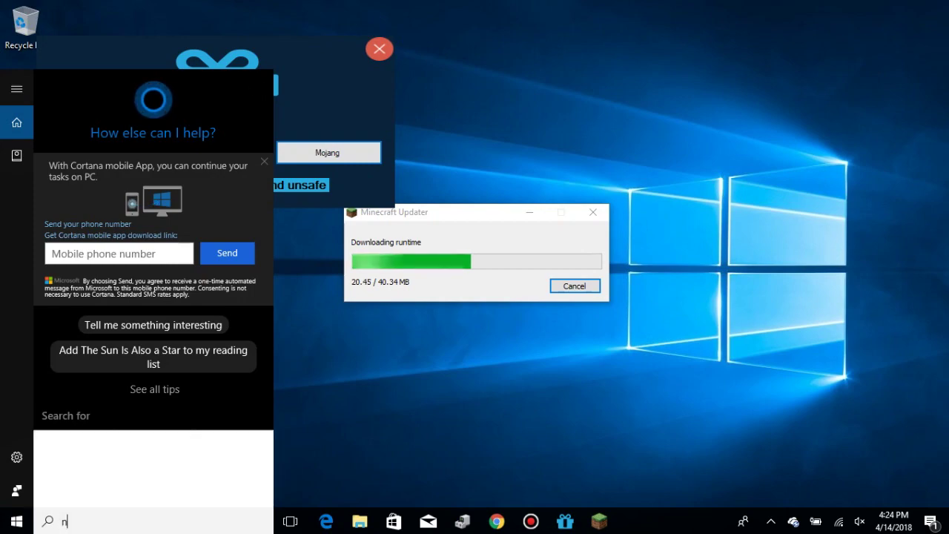
{"action": "type", "text": "ot"}
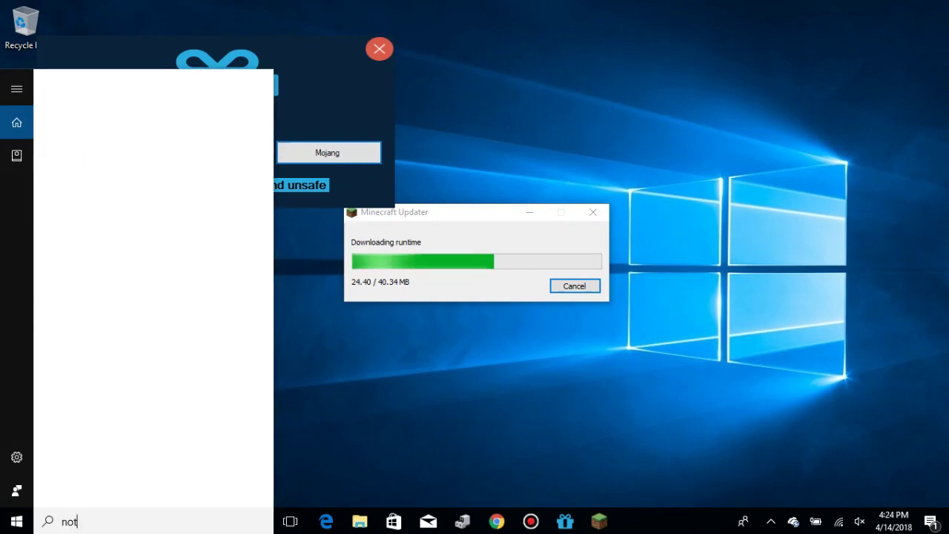
{"action": "type", "text": "ep"}
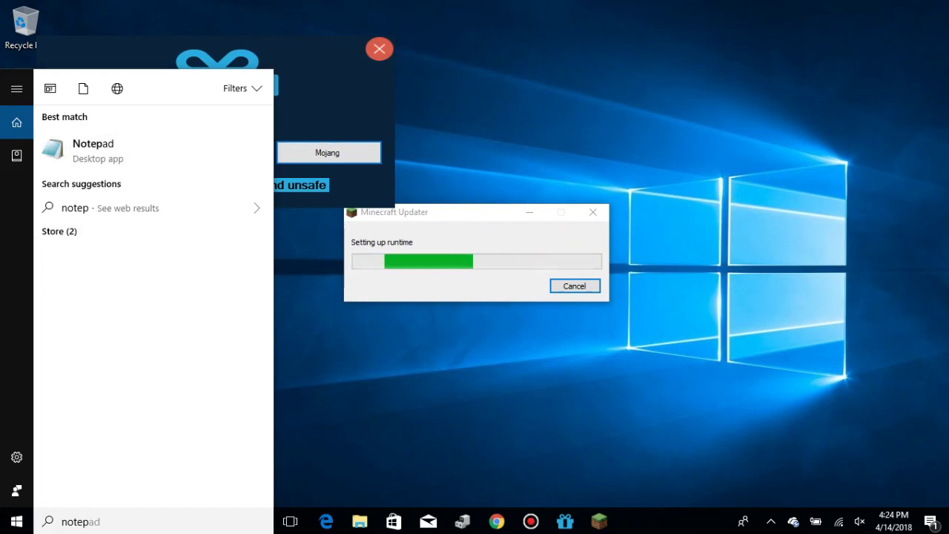
{"action": "key", "text": "Escape"}
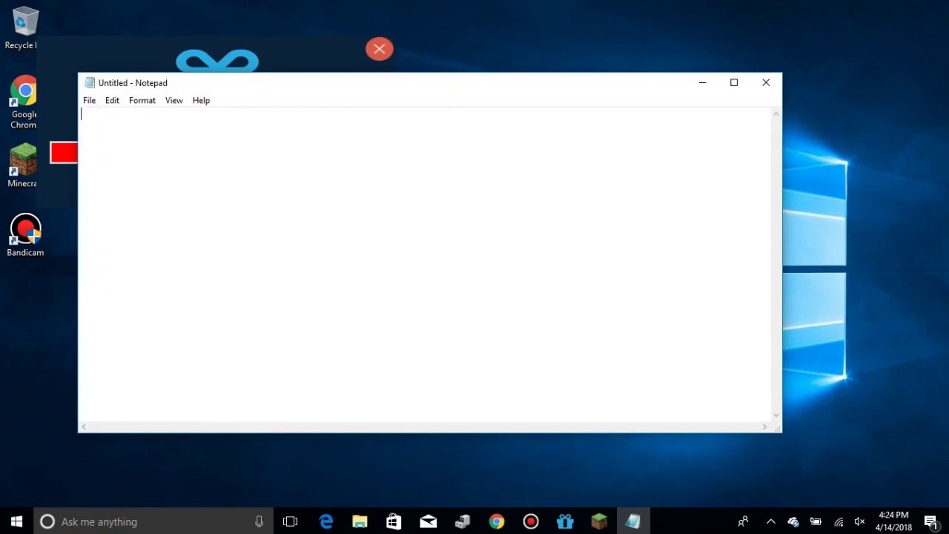
- Type the download steps for Java, Minecraft Java Edition and MCLeaks auth, plus 'and get ur free account'
{"action": "type", "text": "download java downlo"}
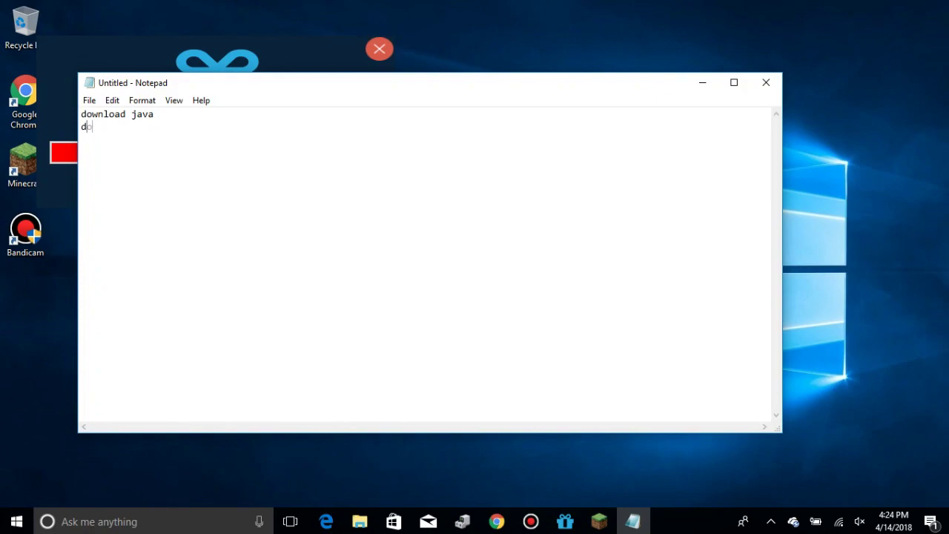
{"action": "type", "text": "ad "}
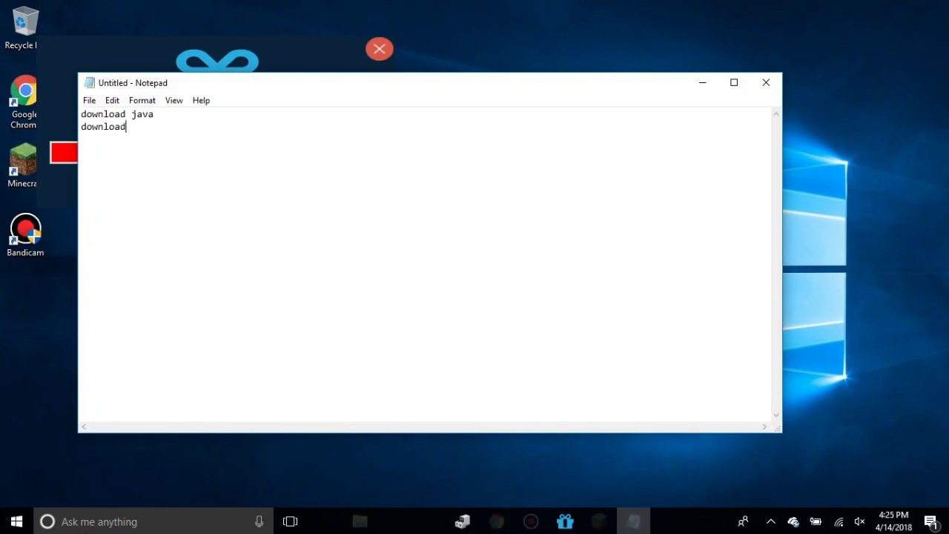
{"action": "type", "text": "mi"}
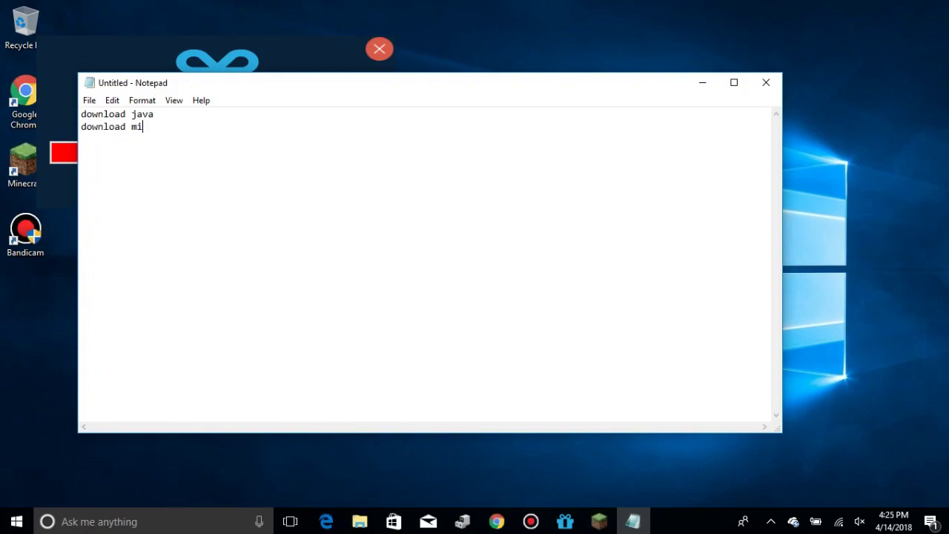
{"action": "type", "text": "necraft java edition "}
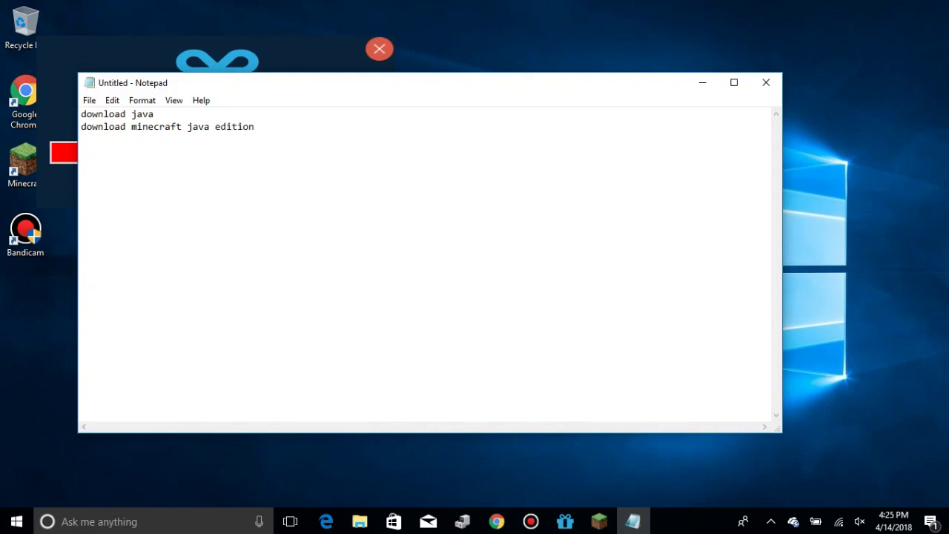
{"action": "type", "text": "download mcleak auth"}
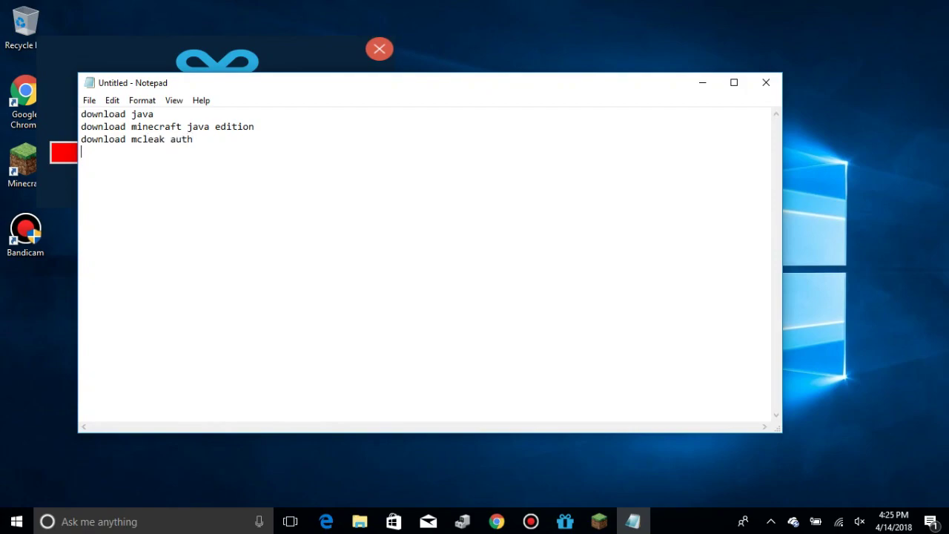
{"action": "key", "text": "Return"}
{"action": "type", "text": "and get ur free acc"}
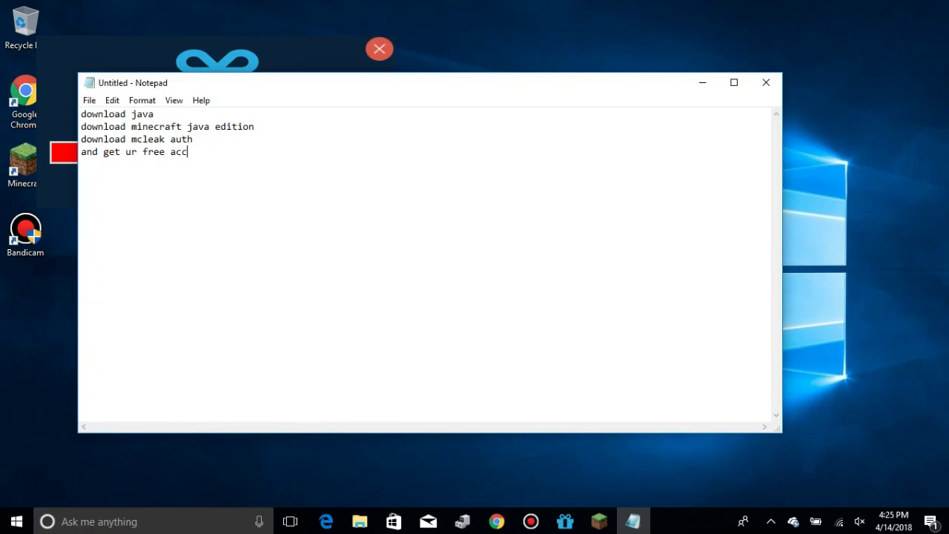
{"action": "type", "text": "ount"}
- Add 'put alt token in username' and 'password dont matter.', then minimize Notepad
{"action": "type", "text": "put "}
{"action": "type", "text": "alt t"}
{"action": "type", "text": "oken"}
{"action": "type", "text": " in "}
{"action": "type", "text": "use"}
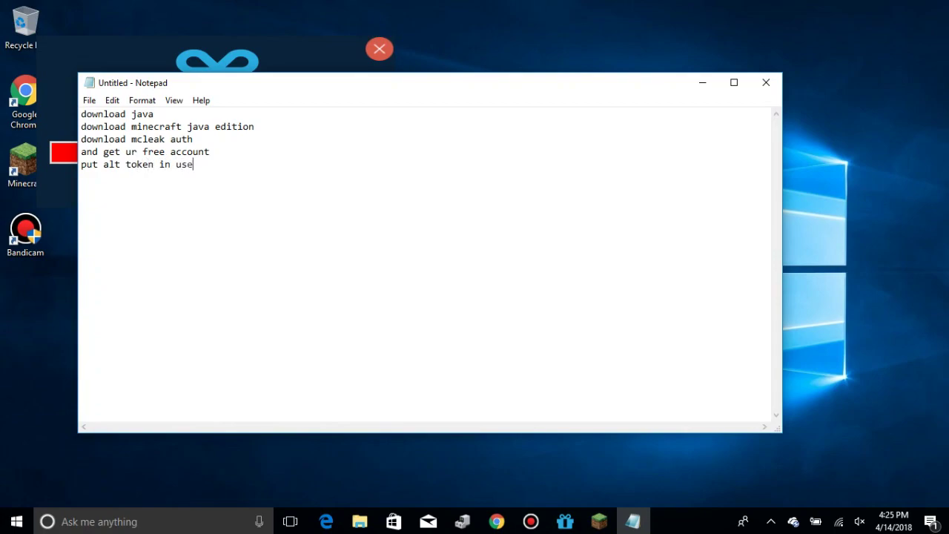
{"action": "type", "text": "rname"}
{"action": "key", "text": "Return"}
{"action": "type", "text": "password dons"}
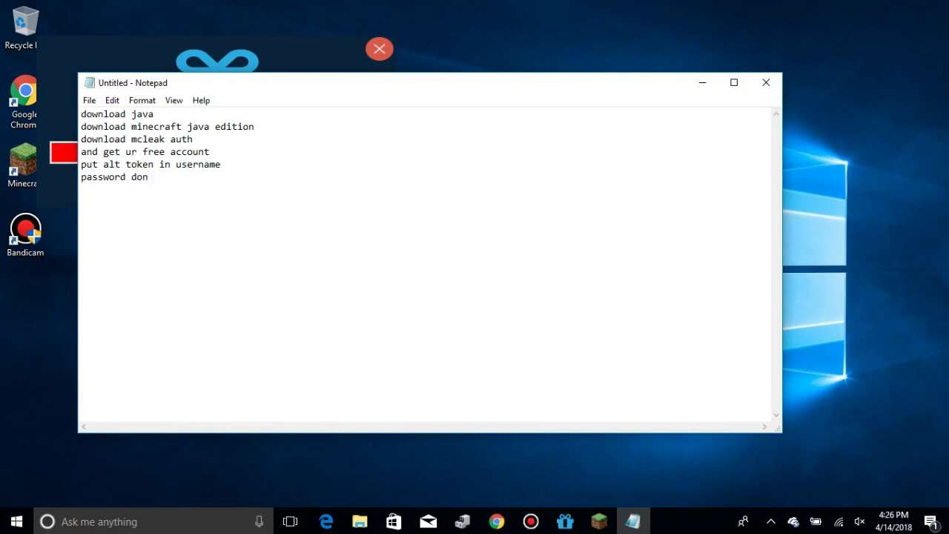
{"action": "key", "text": "BackSpace"}
{"action": "key", "text": "BackSpace"}
{"action": "type", "text": "nt matter."}
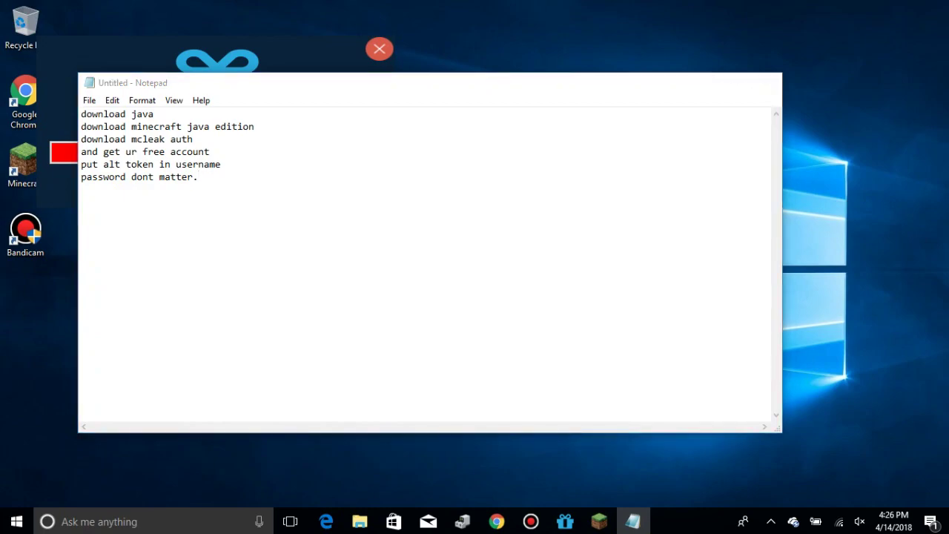
{"action": "left_click", "coordinate": [703, 82]}
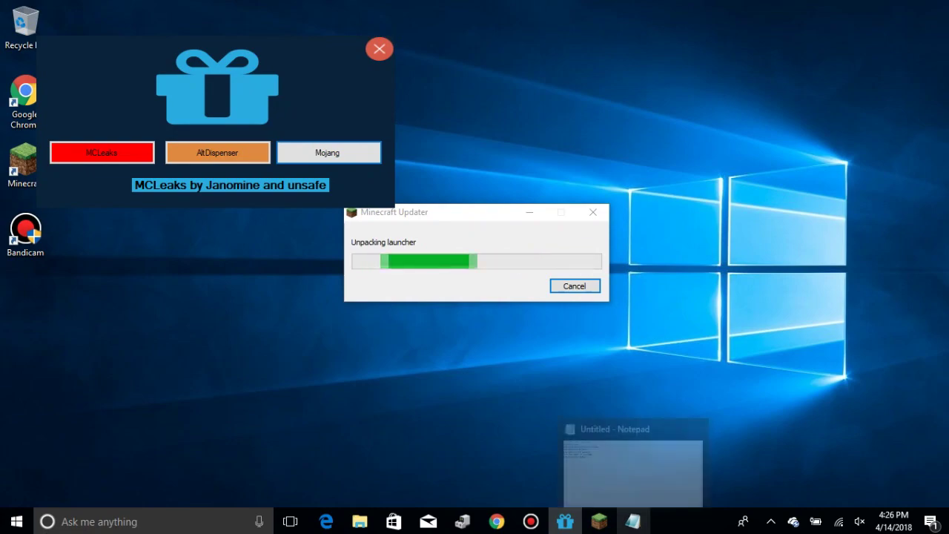
- Restore the Notepad notes, then minimize them to show the new Minecraft Launcher window
{"action": "left_click", "coordinate": [632, 522]}
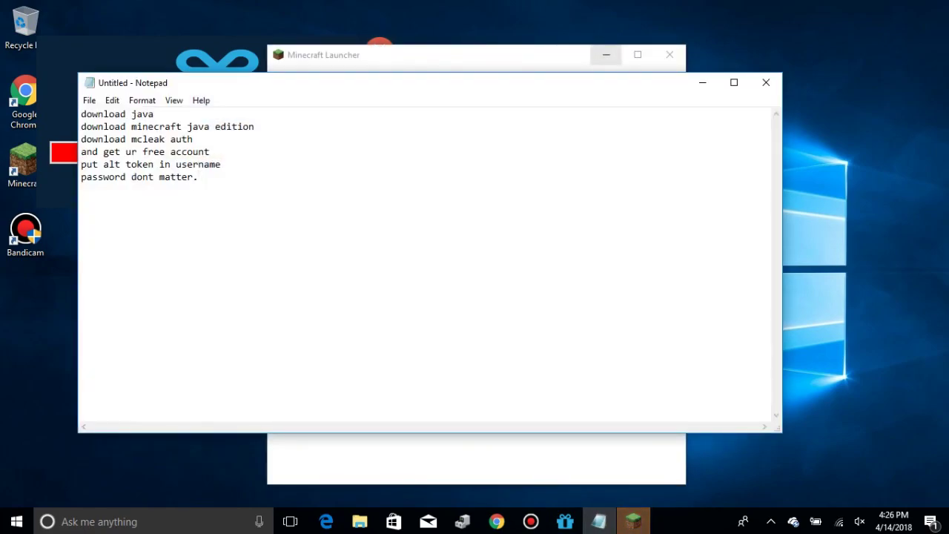
{"action": "left_click", "coordinate": [702, 82]}
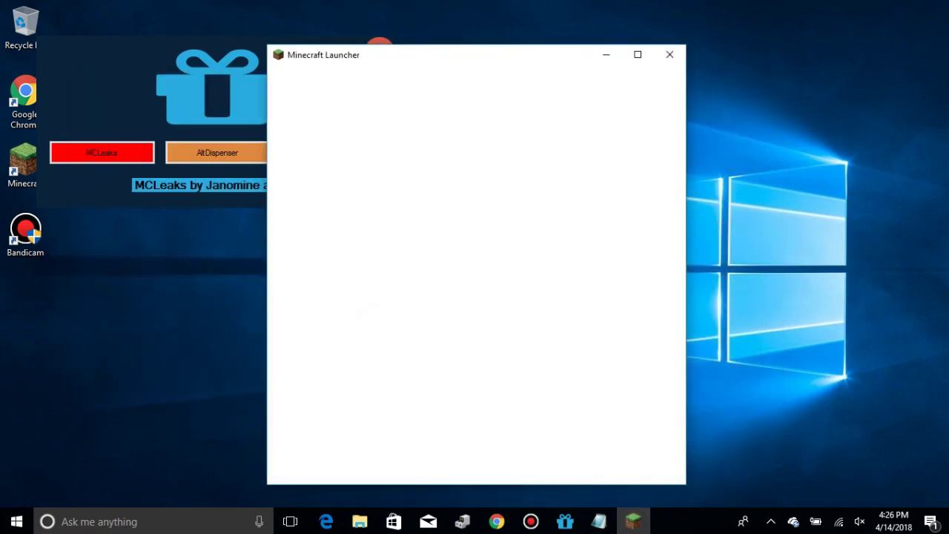
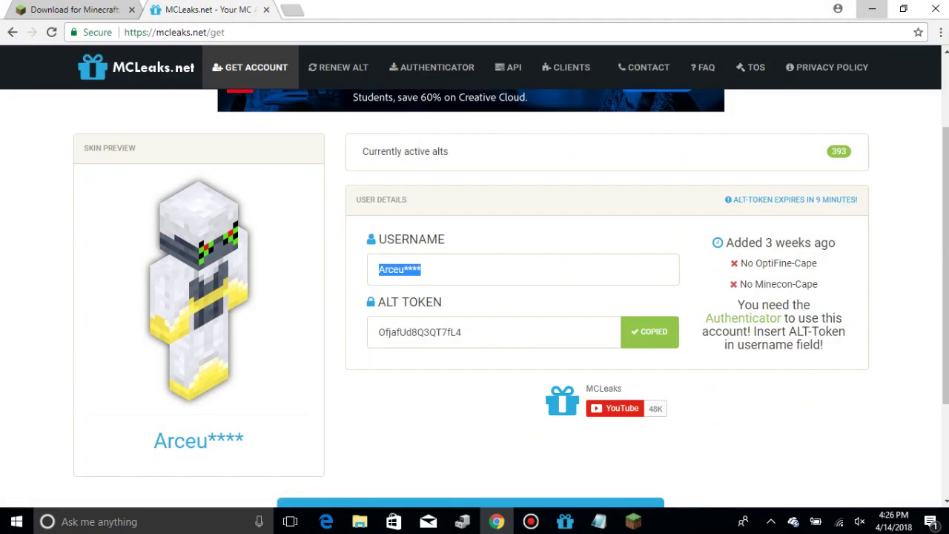
- Minimize Chrome, focus MCLeaks Authenticator's Select your Minecraft dialog, then bring the Notepad setup notes forward
{"action": "left_click", "coordinate": [872, 9]}
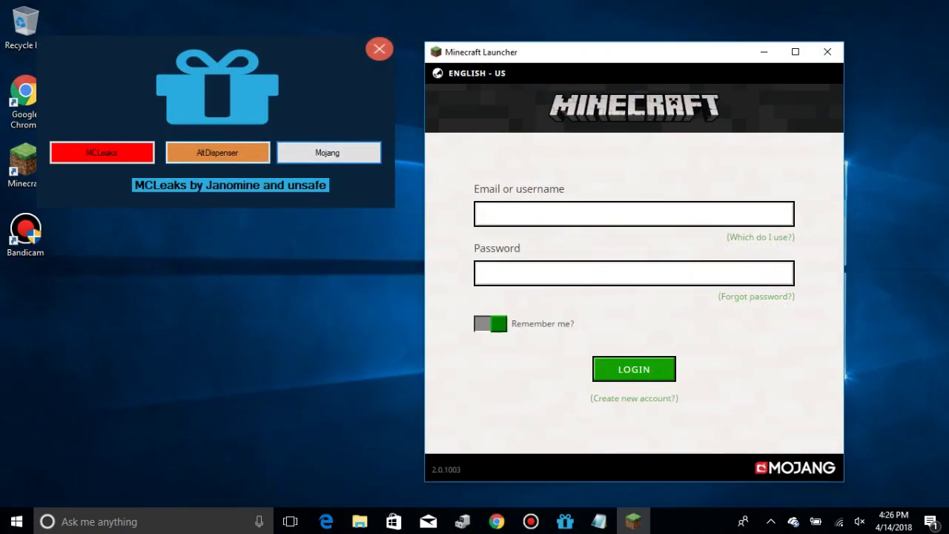
{"action": "key", "text": "alt+Tab"}
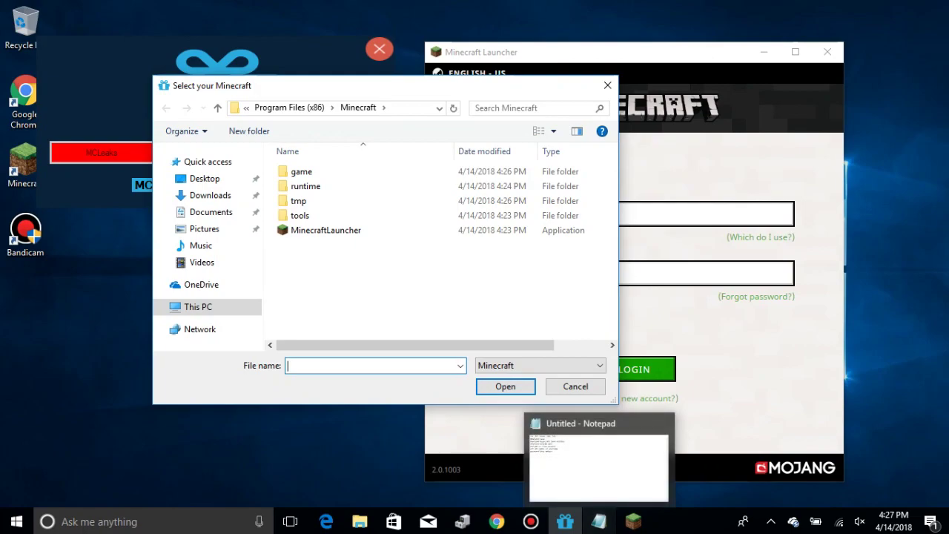
{"action": "left_click", "coordinate": [599, 521]}
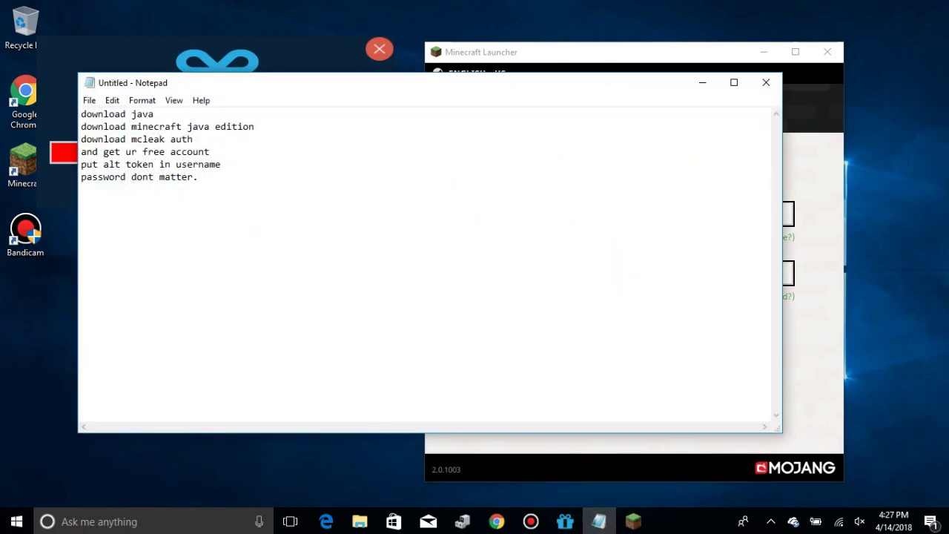
- Add the line 'go to where u installed minecraft' to the Notepad setup notes
{"action": "type", "text": "go to"}
{"action": "type", "text": "where u installed min"}
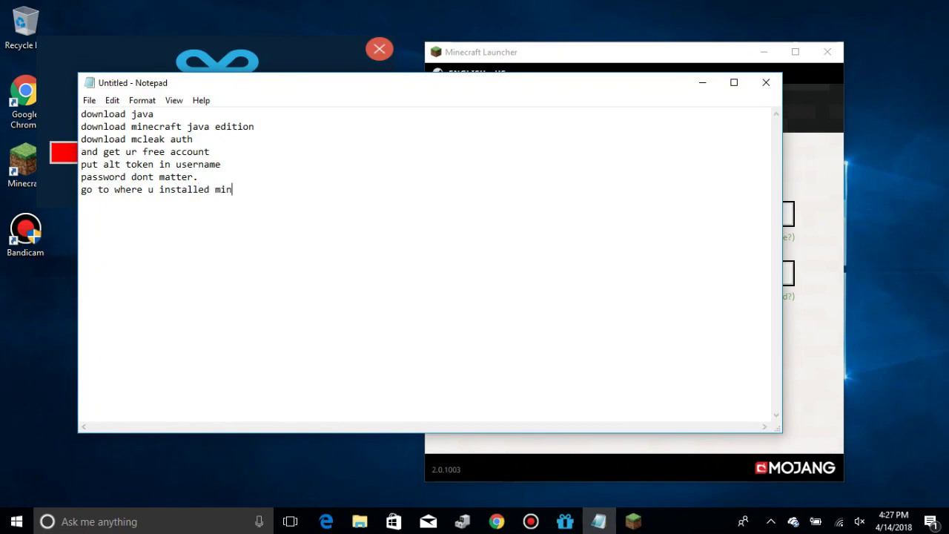
{"action": "type", "text": "ecraft"}
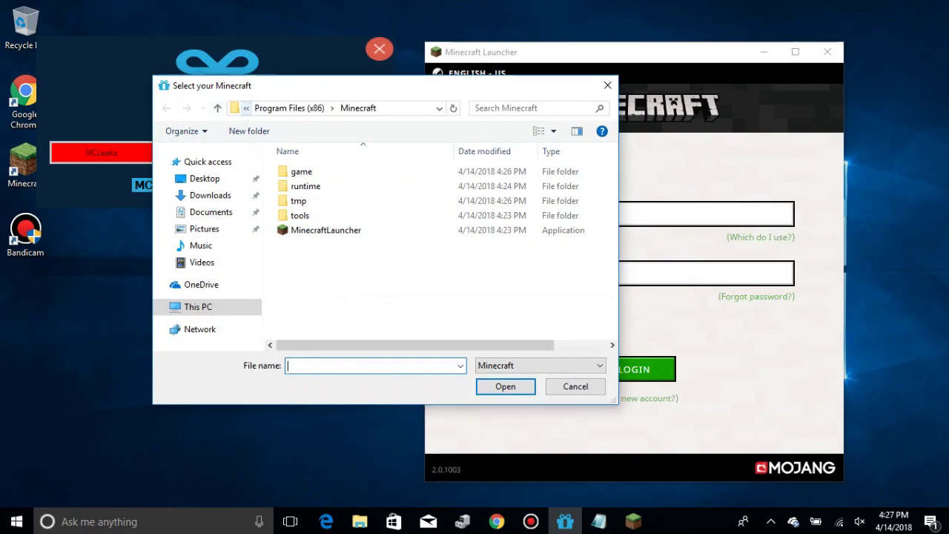
- Browse the Select your Minecraft dialog to C:\Program Files (x86)\Minecraft
{"action": "left_click", "coordinate": [246, 107]}
{"action": "left_click", "coordinate": [247, 107]}
{"action": "left_click", "coordinate": [331, 108]}
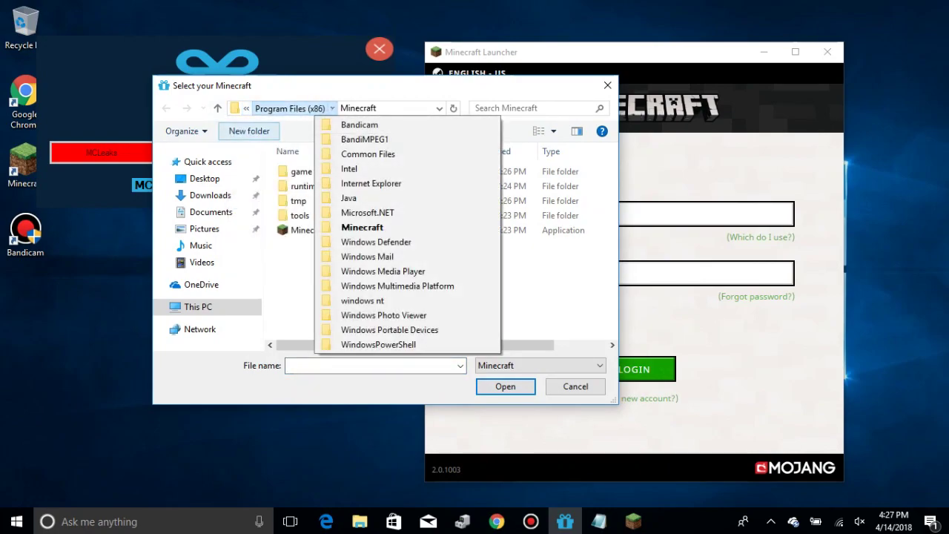
{"action": "left_click", "coordinate": [247, 108]}
{"action": "left_click", "coordinate": [281, 125]}
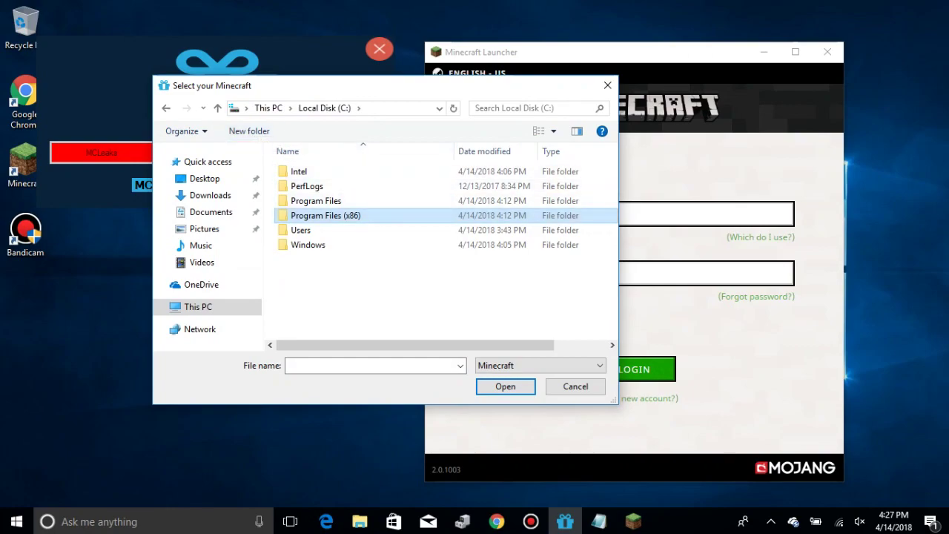
{"action": "double_click", "coordinate": [326, 215]}
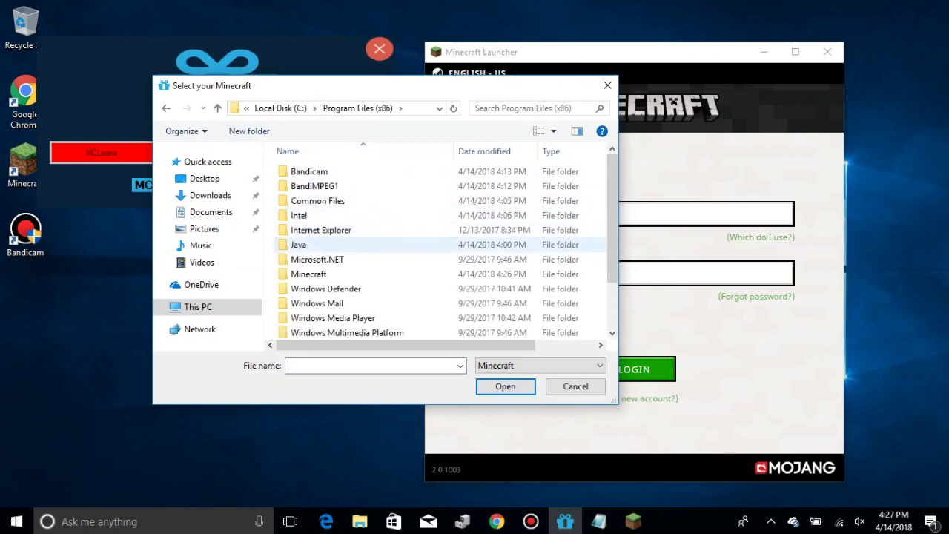
{"action": "double_click", "coordinate": [308, 273]}
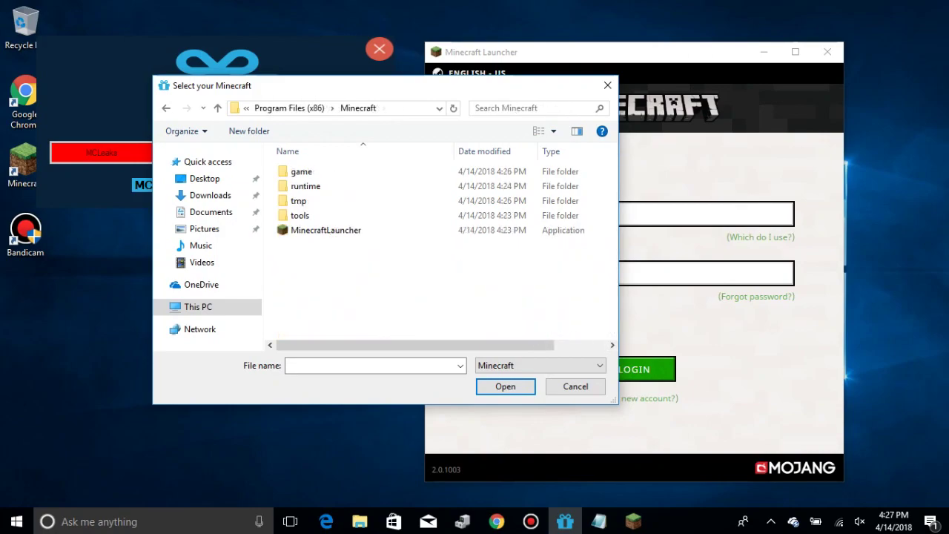
- Set MinecraftLauncher as the Minecraft executable and accept the authserver.mojang.com certificate
{"action": "left_click", "coordinate": [326, 230]}
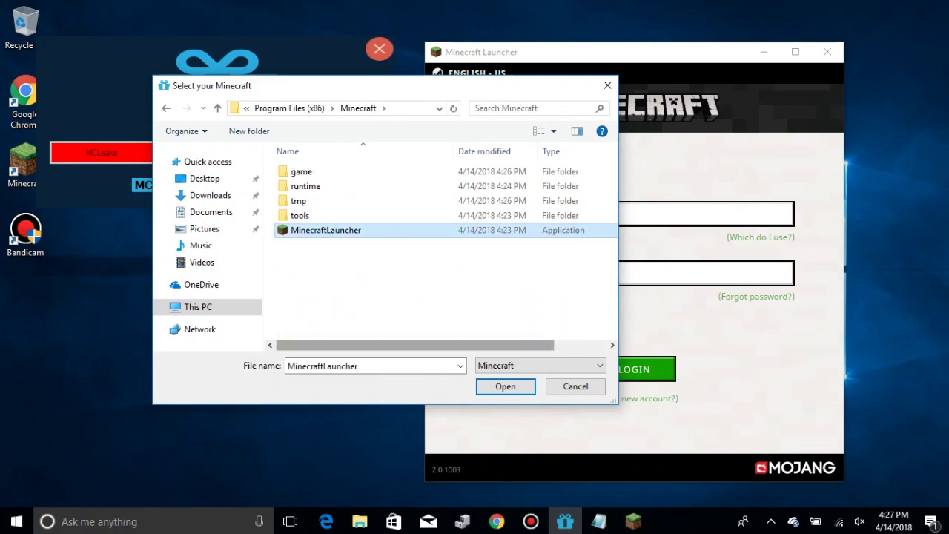
{"action": "left_click", "coordinate": [505, 386]}
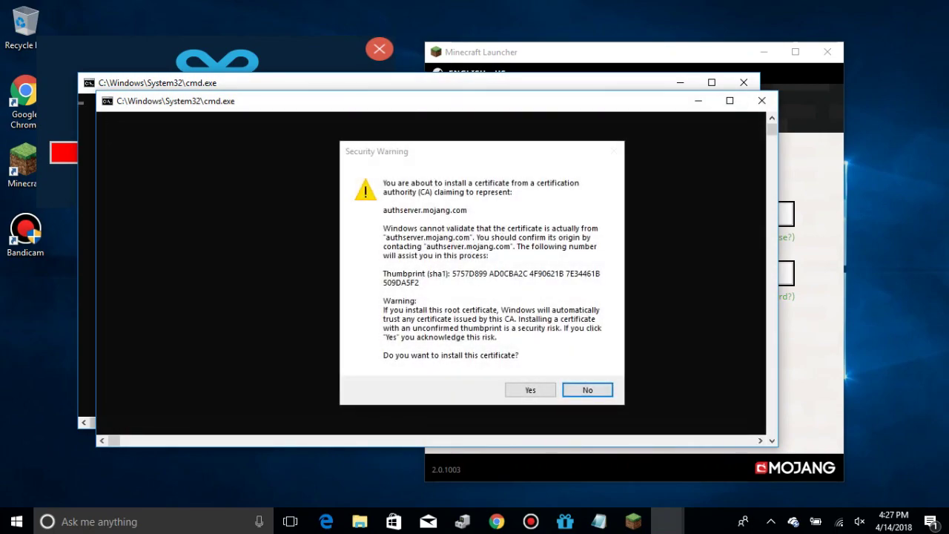
{"action": "left_click", "coordinate": [530, 390]}
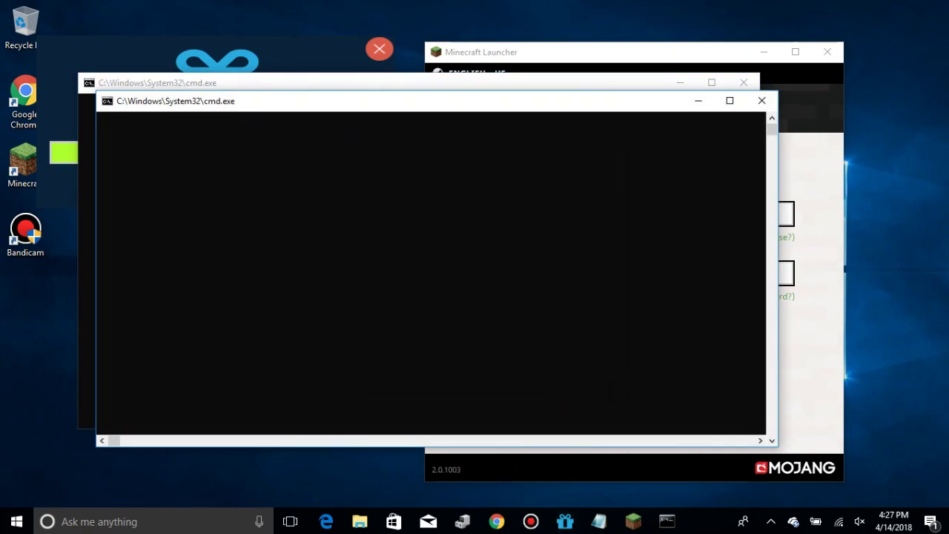
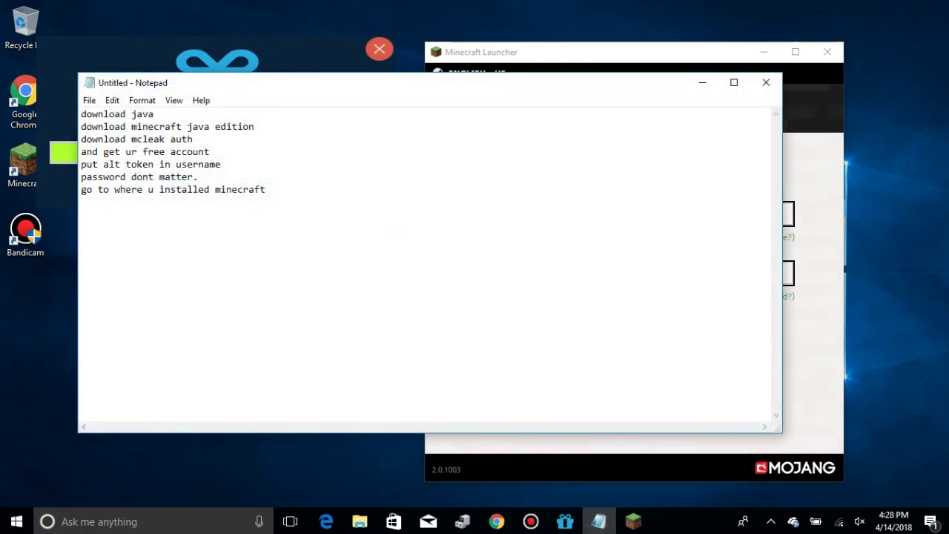
- Add the final line 'once green u good' to the step list
{"action": "type", "text": "nce "}
{"action": "type", "text": "green"}
{"action": "type", "text": "green u "}
{"action": "type", "text": "good"}
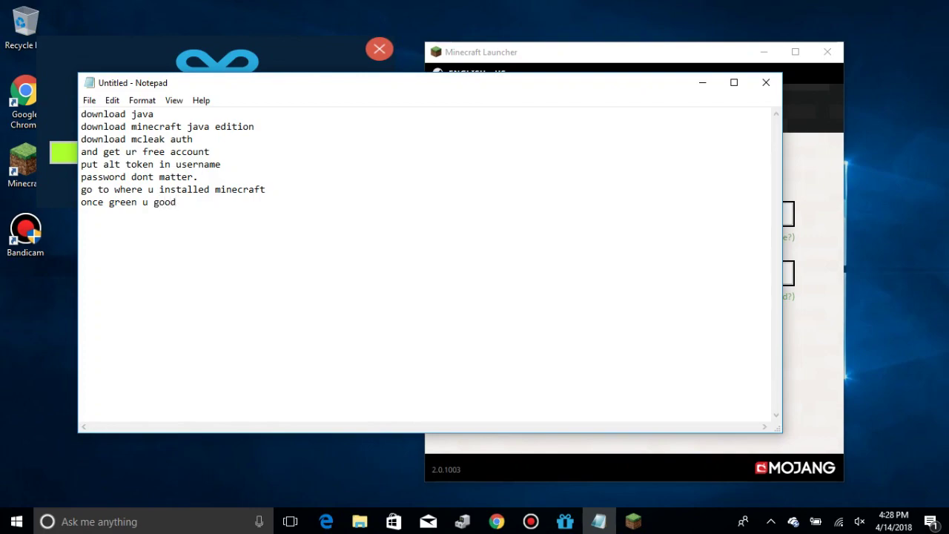
- Minimise Notepad to bring the MCLeaks tool and Minecraft Launcher sign-in forward
{"action": "left_click", "coordinate": [702, 83]}
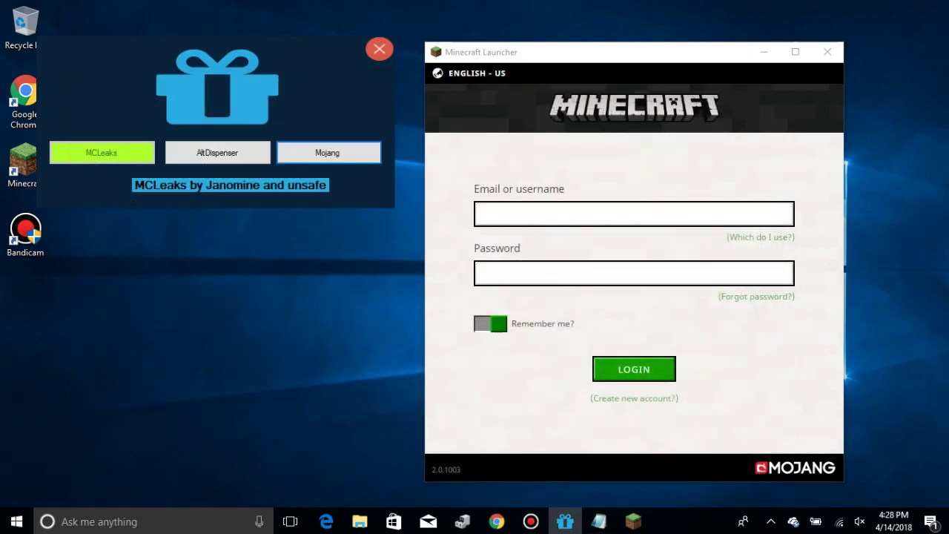
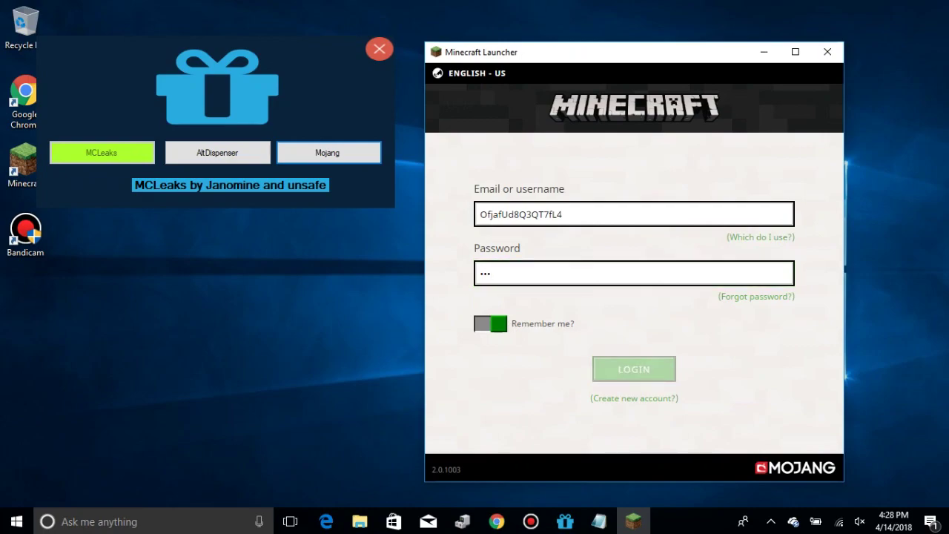
- Add the note line 'put alt token in username password doesnt matter i put lol'
{"action": "left_click", "coordinate": [598, 521]}
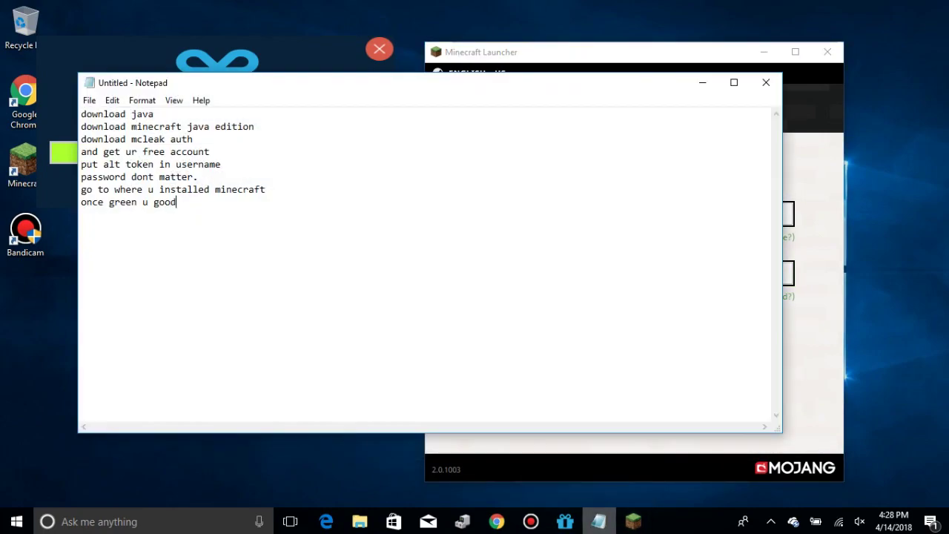
{"action": "key", "text": "Return"}
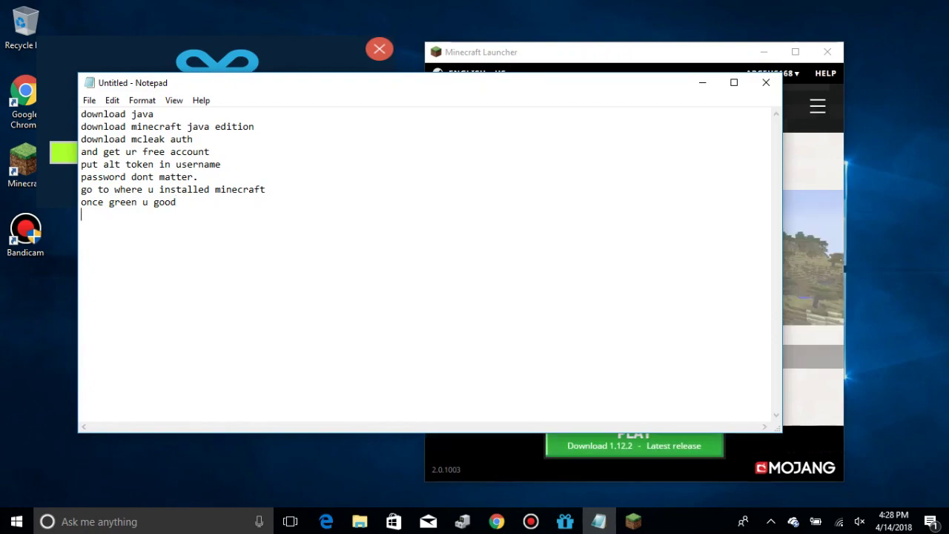
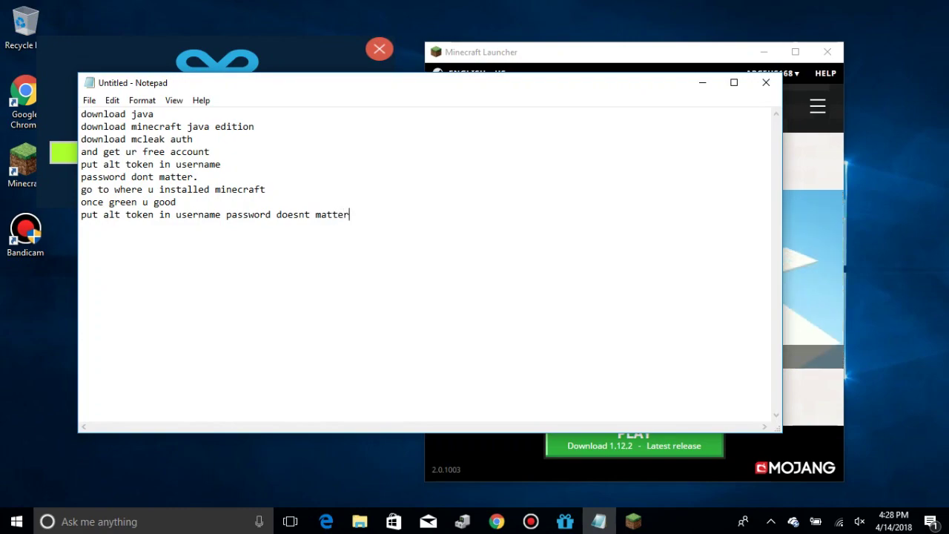
- Start the Minecraft 1.12.2 download with PLAY in the launcher, then return to Notepad
{"action": "left_click", "coordinate": [703, 82]}
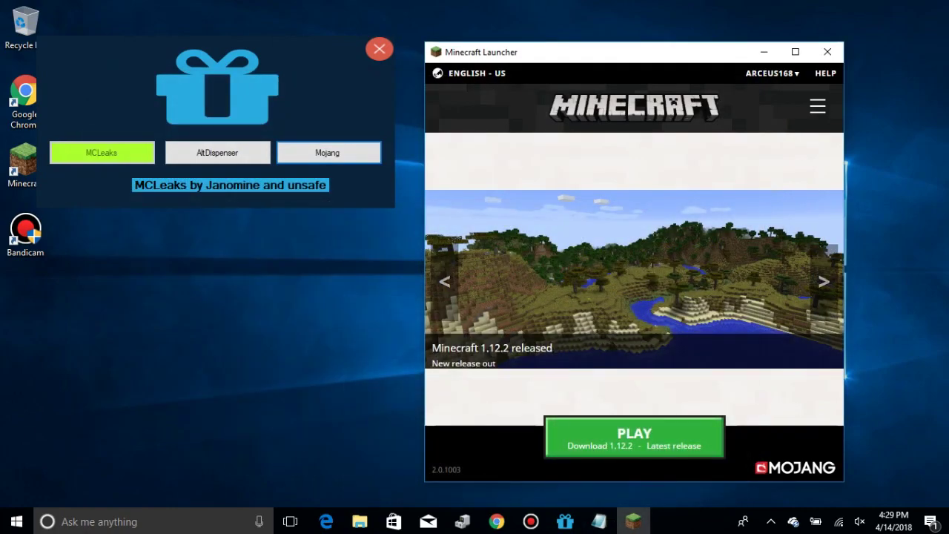
{"action": "left_click", "coordinate": [634, 438]}
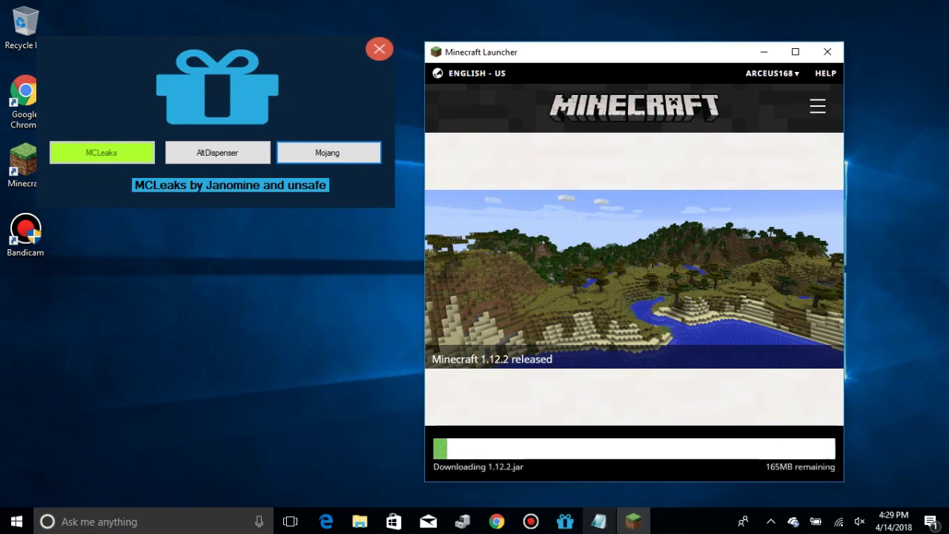
{"action": "left_click", "coordinate": [598, 521]}
- Add the lines 'enjoy most link should be in discription' and 'sub if u want', then minimize Notepad
{"action": "key", "text": "Return"}
{"action": "type", "text": "en"}
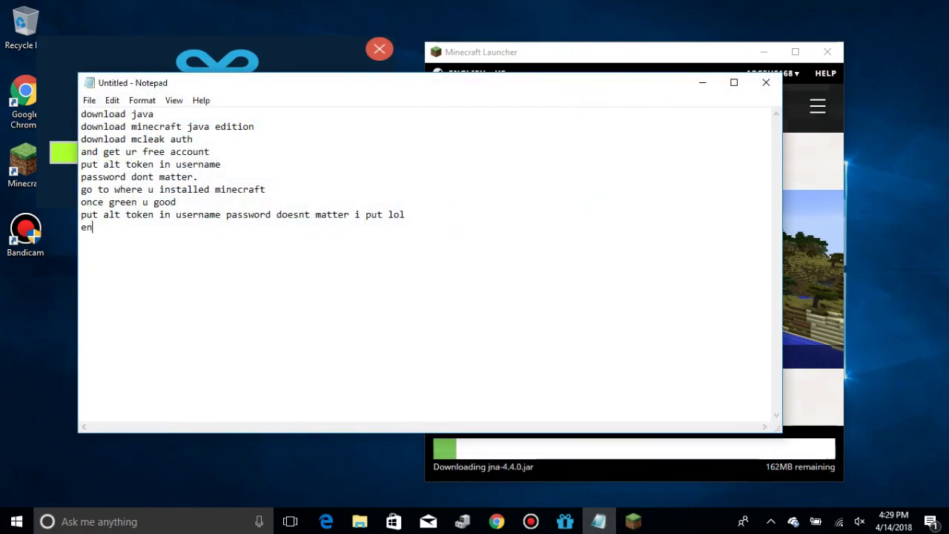
{"action": "type", "text": "jo"}
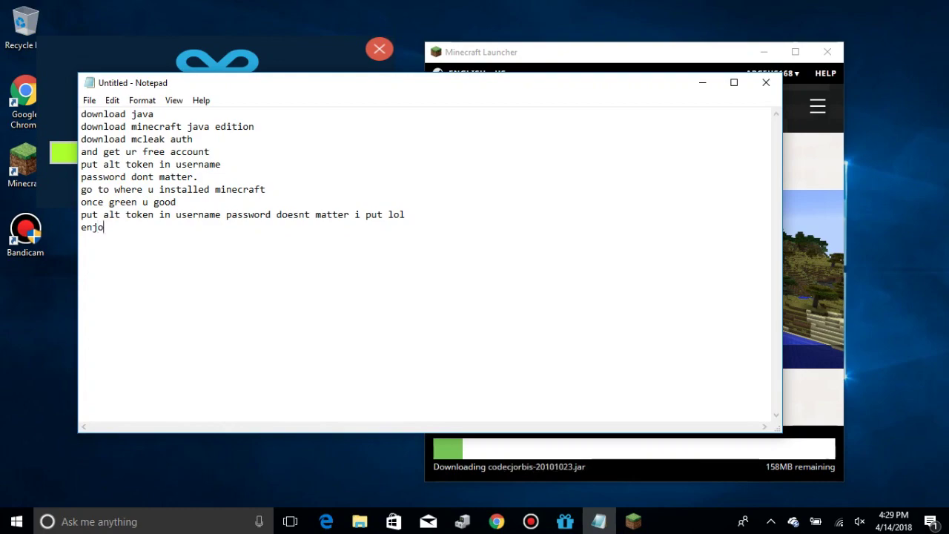
{"action": "type", "text": "y mos"}
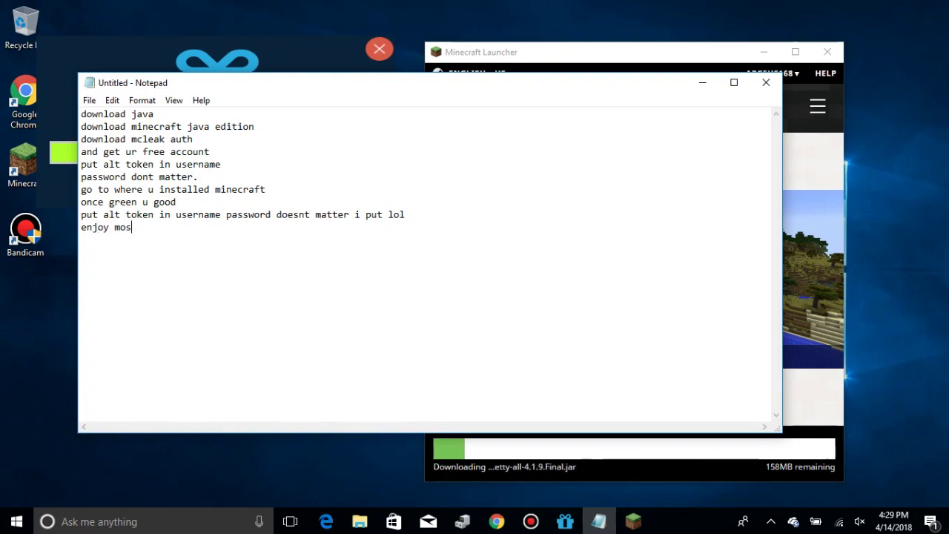
{"action": "type", "text": "t lin"}
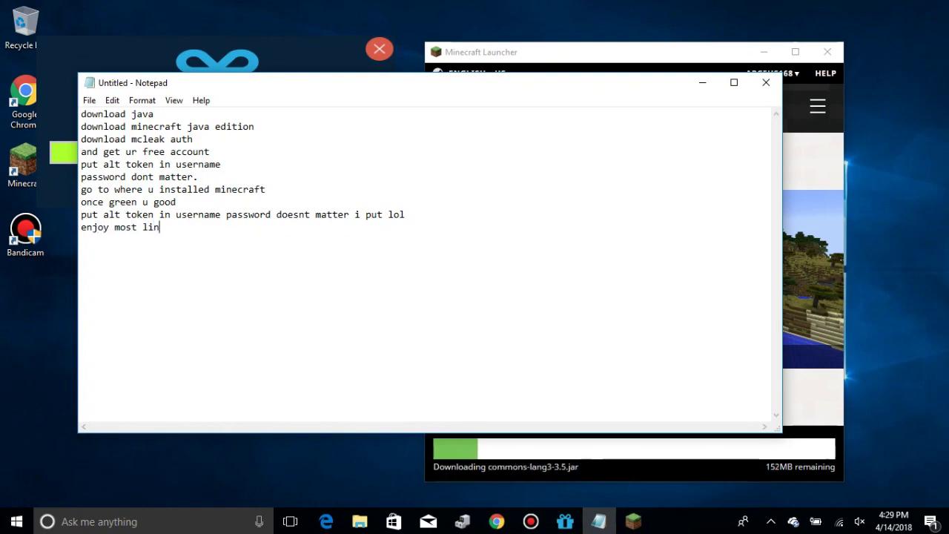
{"action": "type", "text": "k should be"}
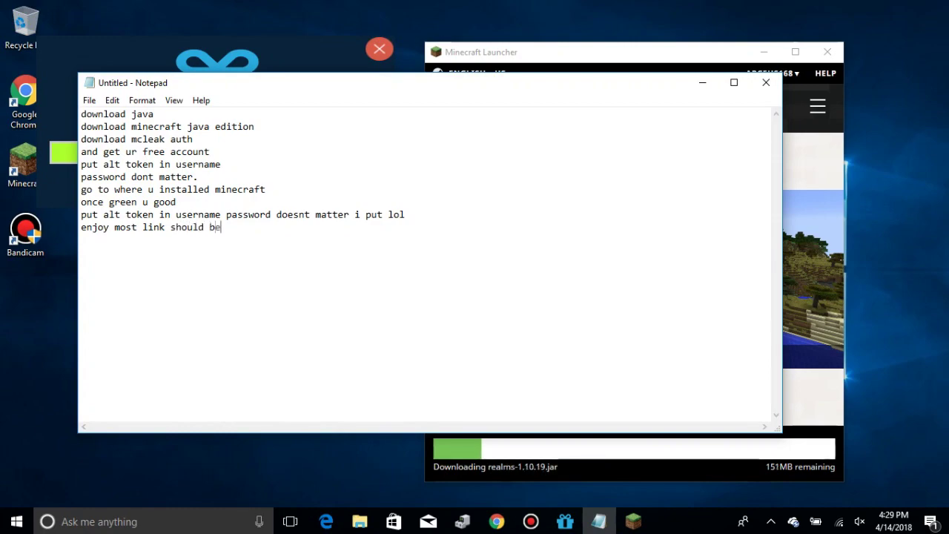
{"action": "type", "text": " in di"}
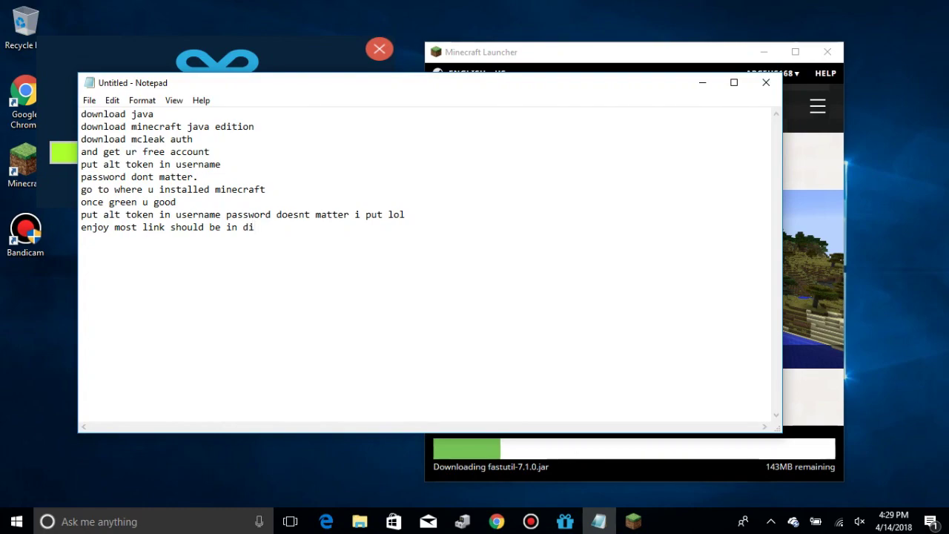
{"action": "type", "text": "scriptio"}
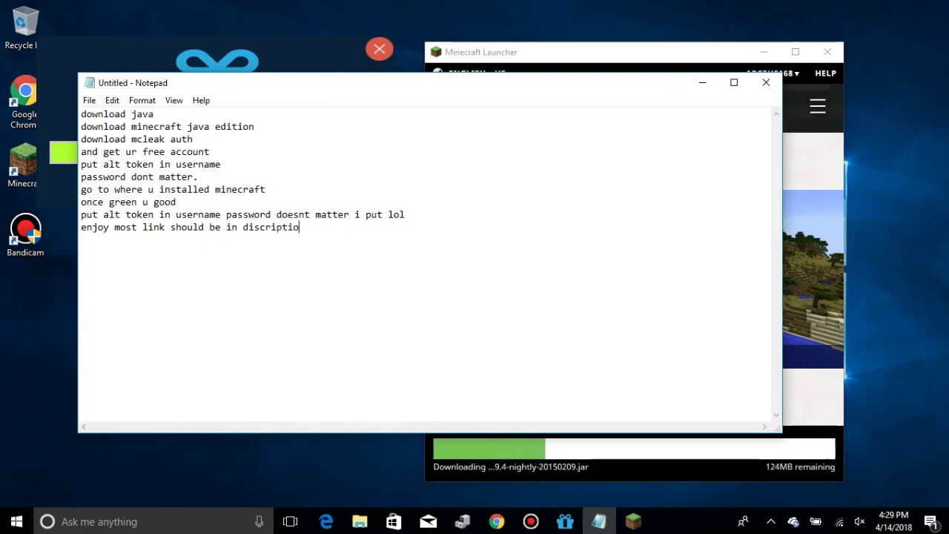
{"action": "type", "text": "n"}
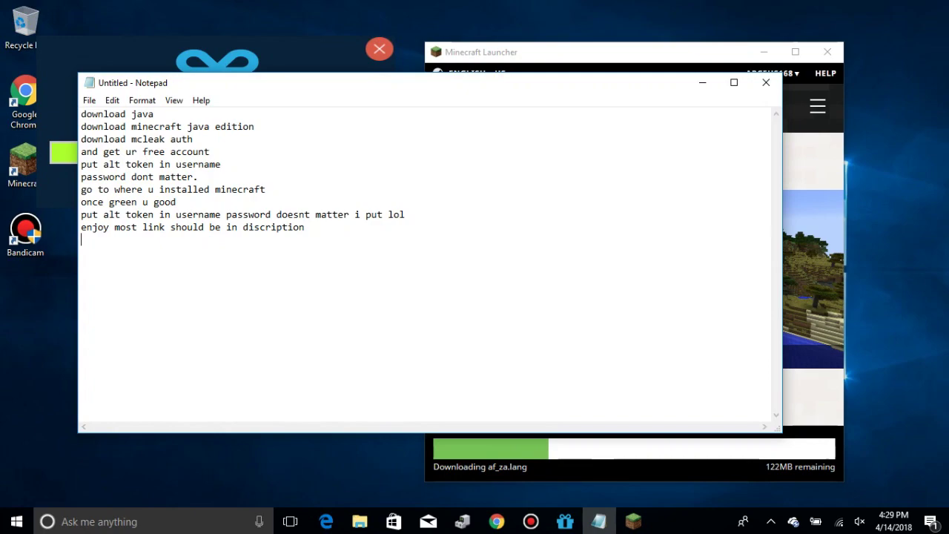
{"action": "key", "text": "Return"}
{"action": "type", "text": "sub"}
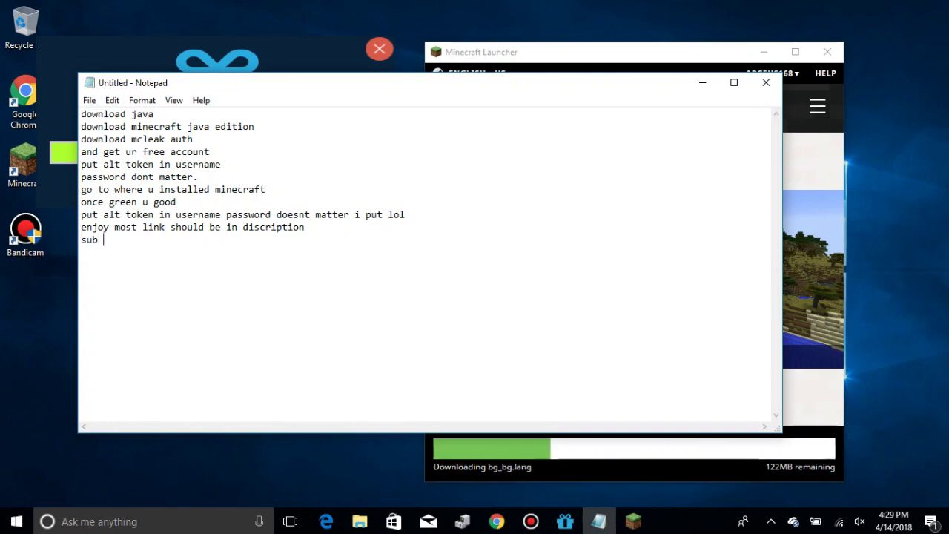
{"action": "type", "text": " if u "}
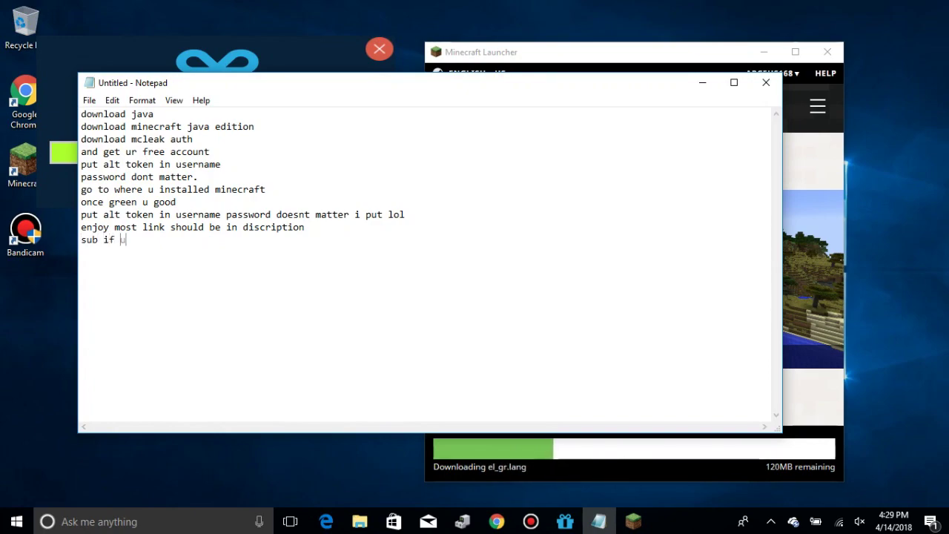
{"action": "type", "text": "want"}
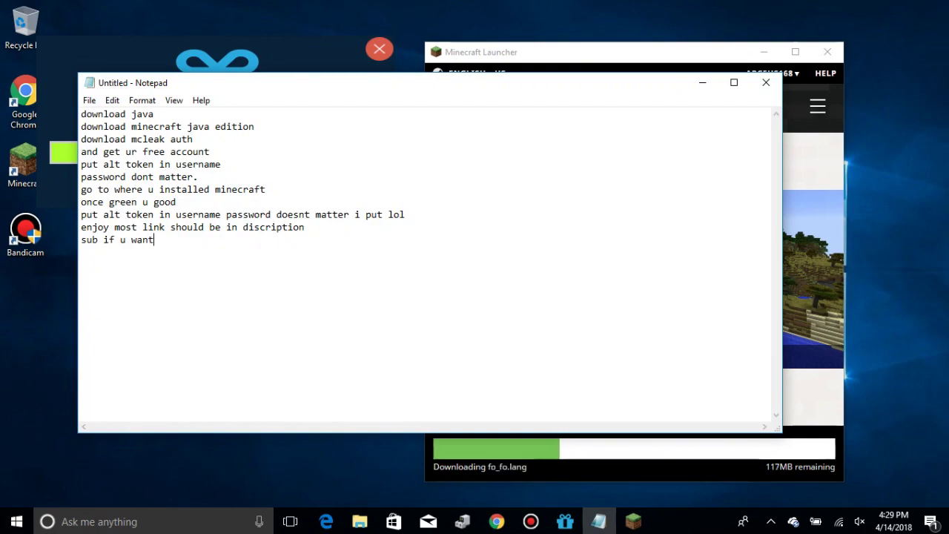
{"action": "left_click", "coordinate": [703, 82]}
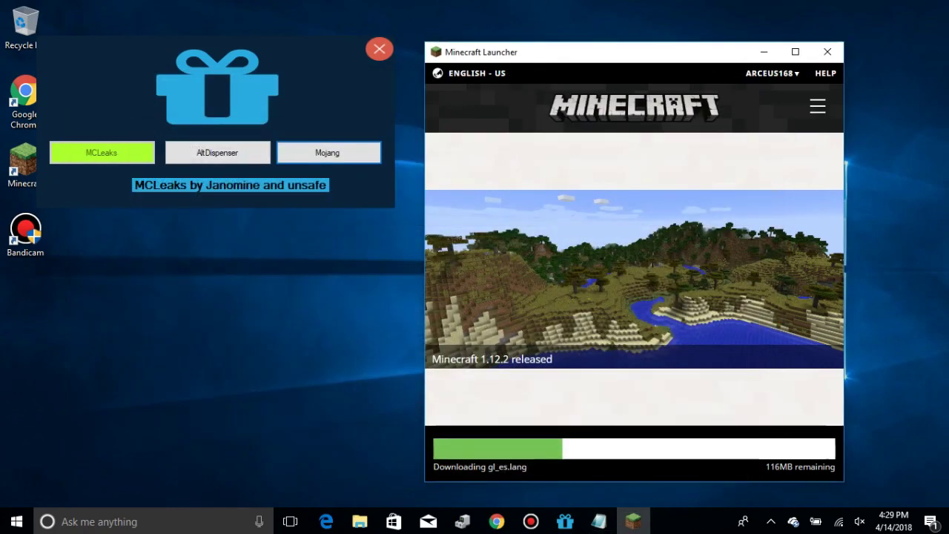